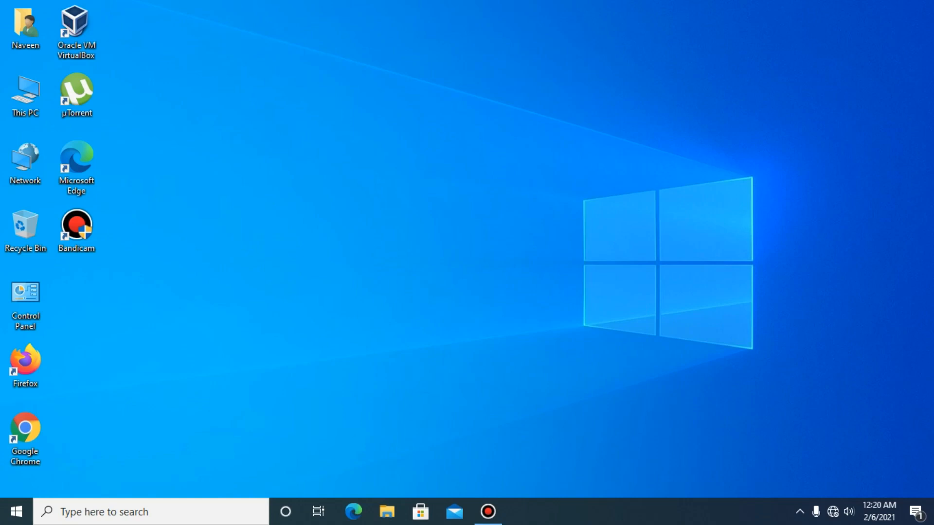
Open the quota settings of Local Disk (D:) from its properties in This PC
{"action": "double_click", "coordinate": [25, 94]}
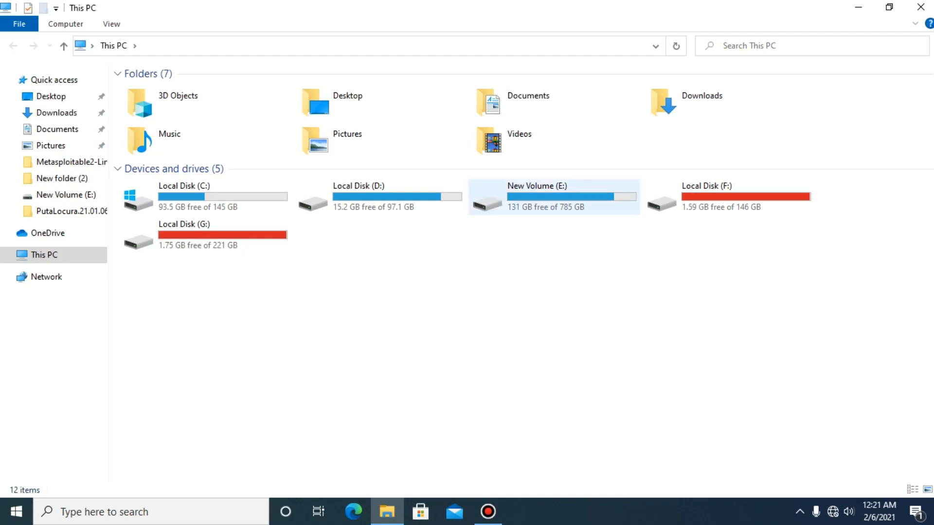
{"action": "left_click", "coordinate": [554, 197]}
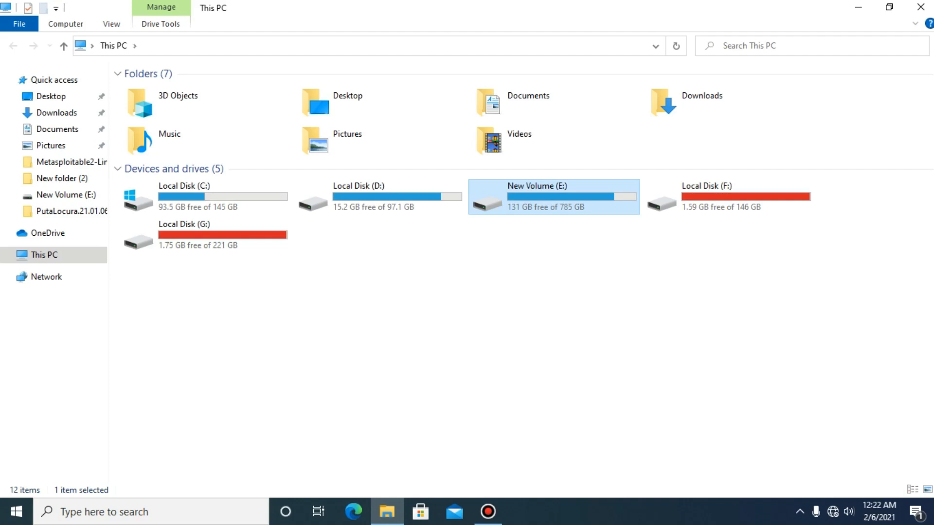
{"action": "left_click", "coordinate": [379, 197]}
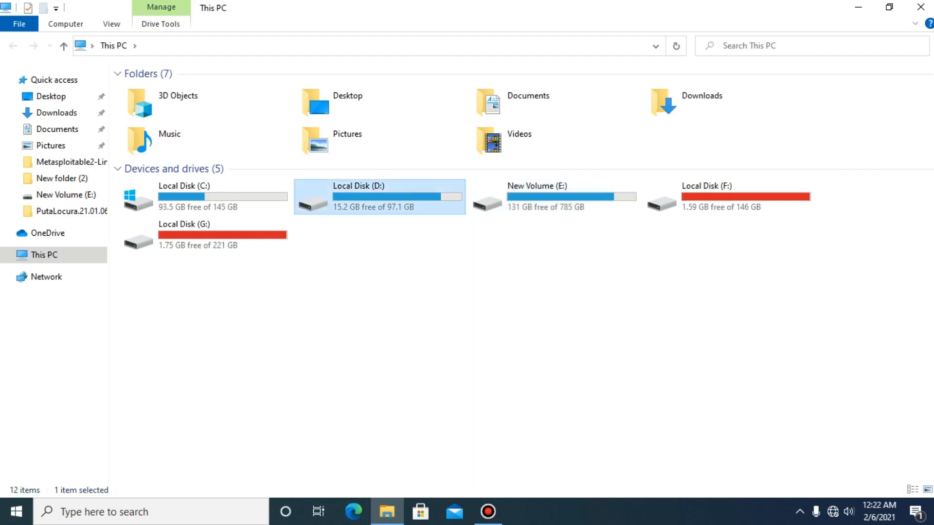
{"action": "right_click", "coordinate": [377, 197]}
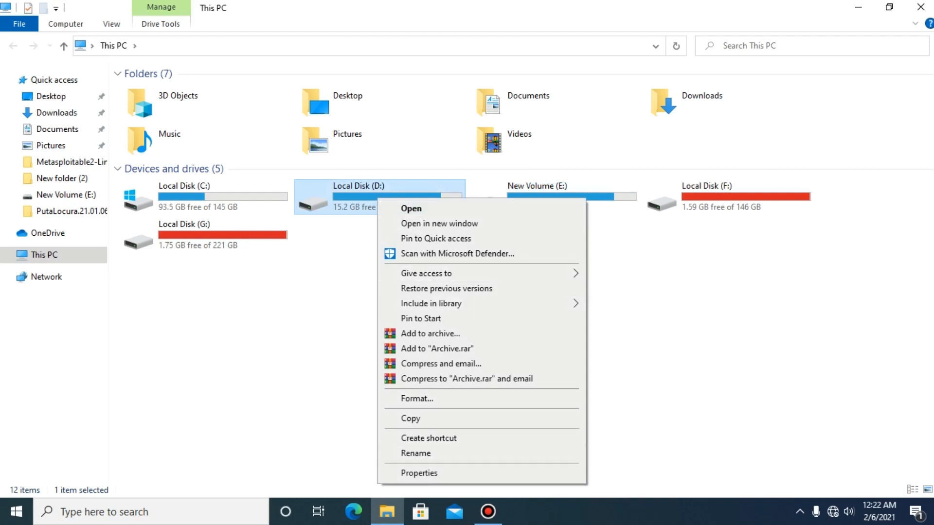
{"action": "right_click", "coordinate": [347, 196]}
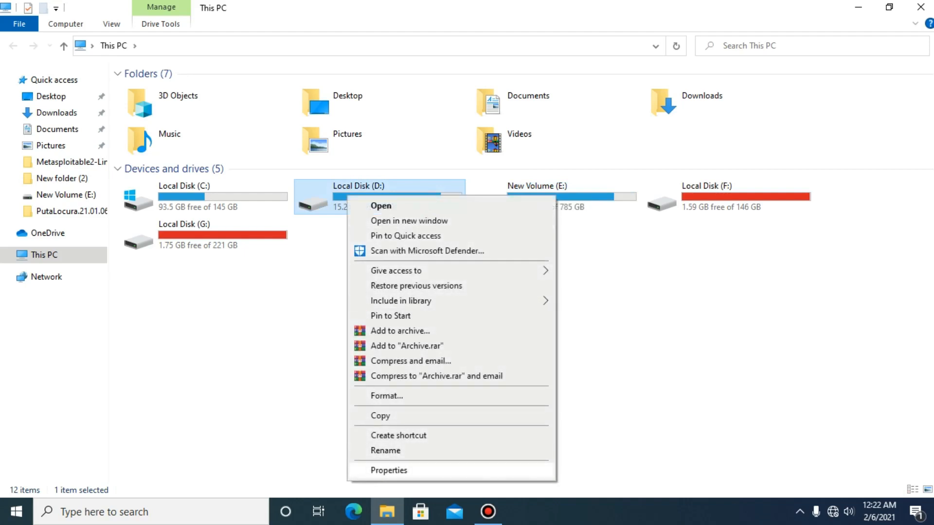
{"action": "left_click", "coordinate": [389, 470]}
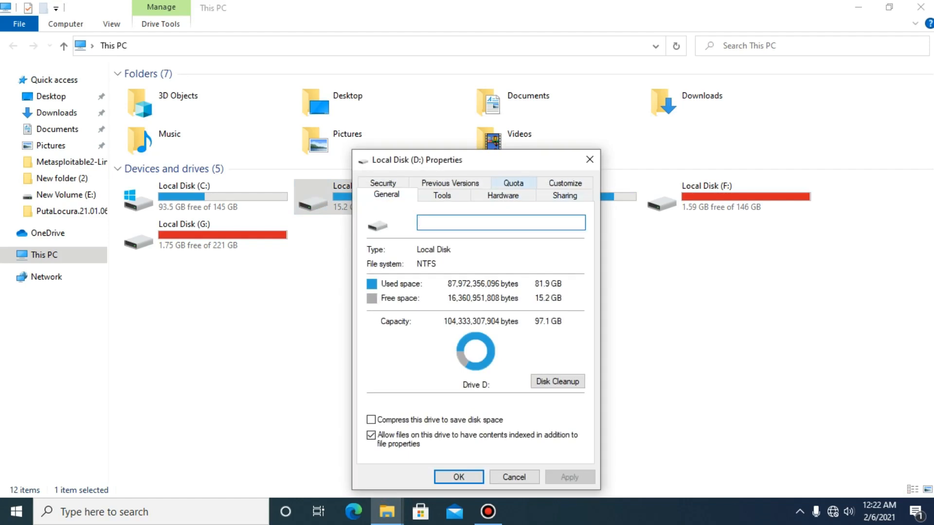
{"action": "left_click", "coordinate": [513, 184]}
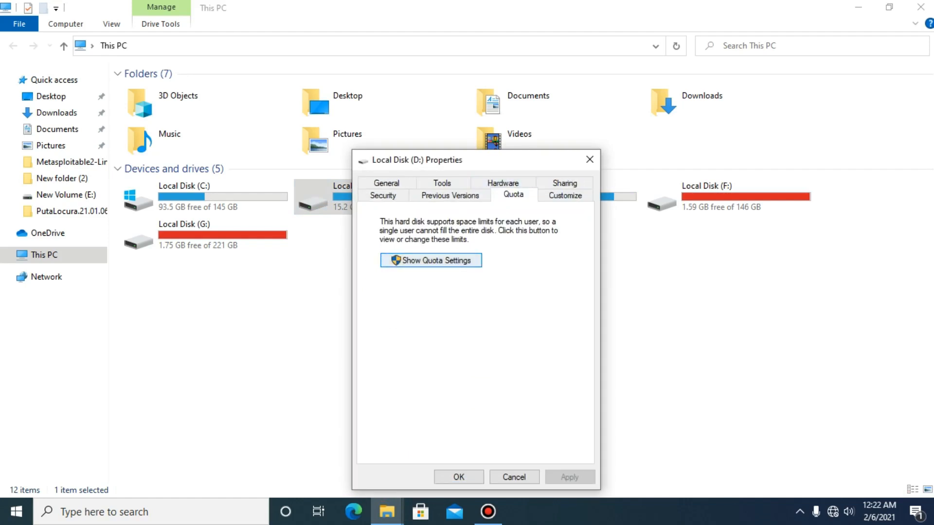
{"action": "left_click", "coordinate": [431, 260]}
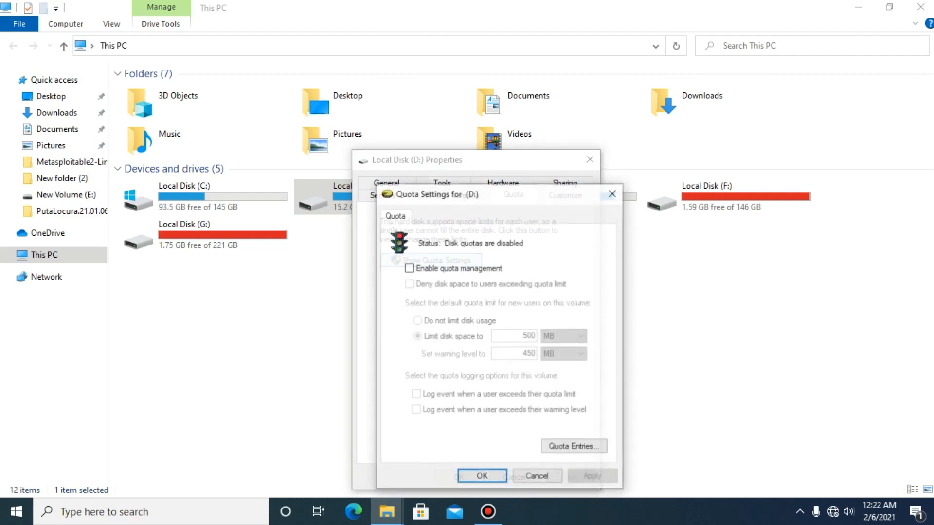
{"action": "left_click_drag", "start_coordinate": [515, 198], "coordinate": [502, 108]}
Enable quota management, deny disk space to users exceeding the limit, and limit disk space to 500 MB
{"action": "left_click", "coordinate": [395, 179]}
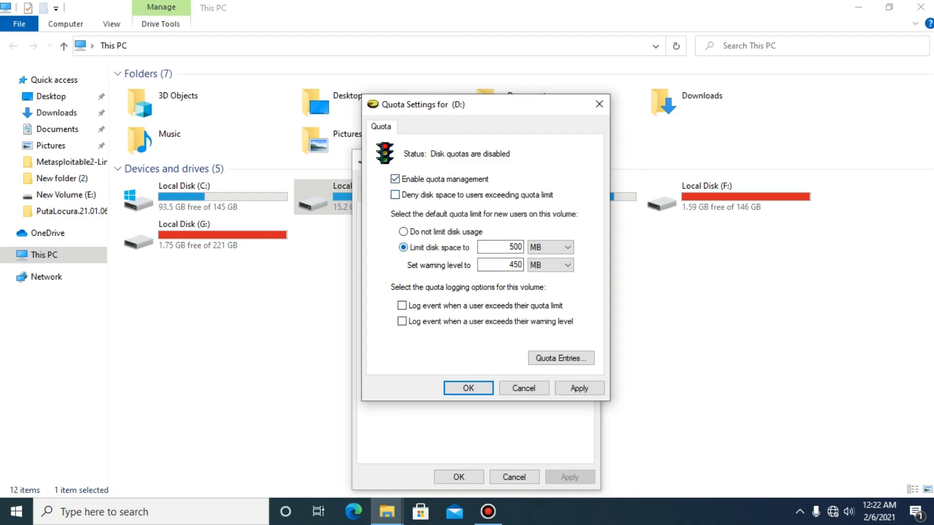
{"action": "left_click", "coordinate": [395, 195]}
{"action": "left_click", "coordinate": [403, 232]}
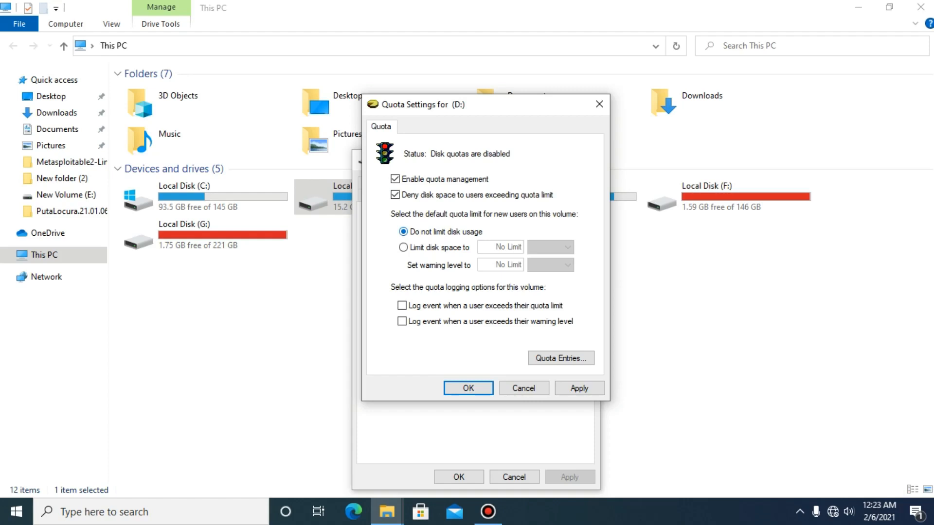
{"action": "left_click", "coordinate": [403, 248]}
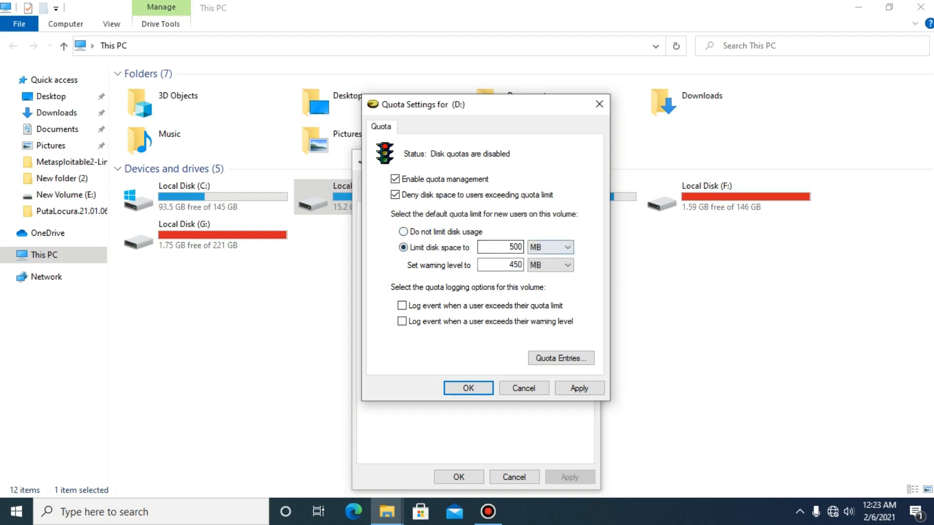
{"action": "left_click", "coordinate": [565, 248]}
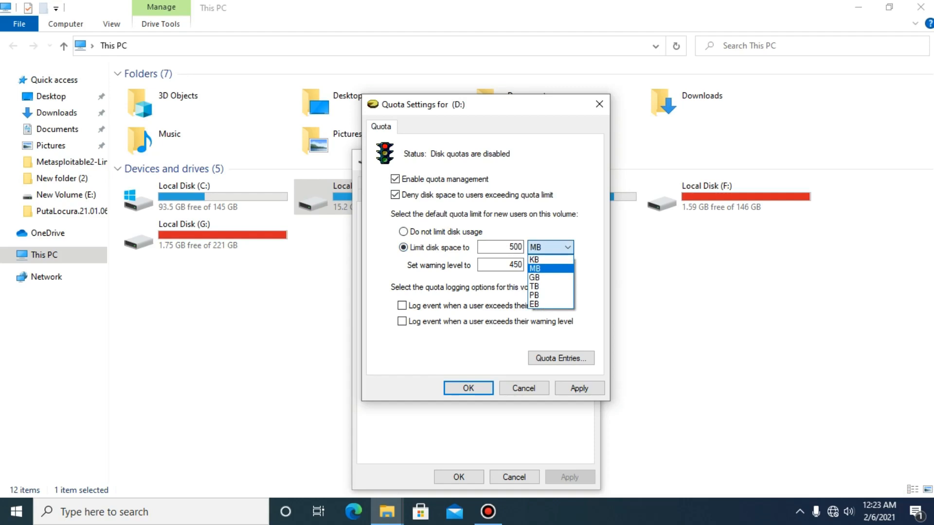
{"action": "left_click", "coordinate": [547, 268]}
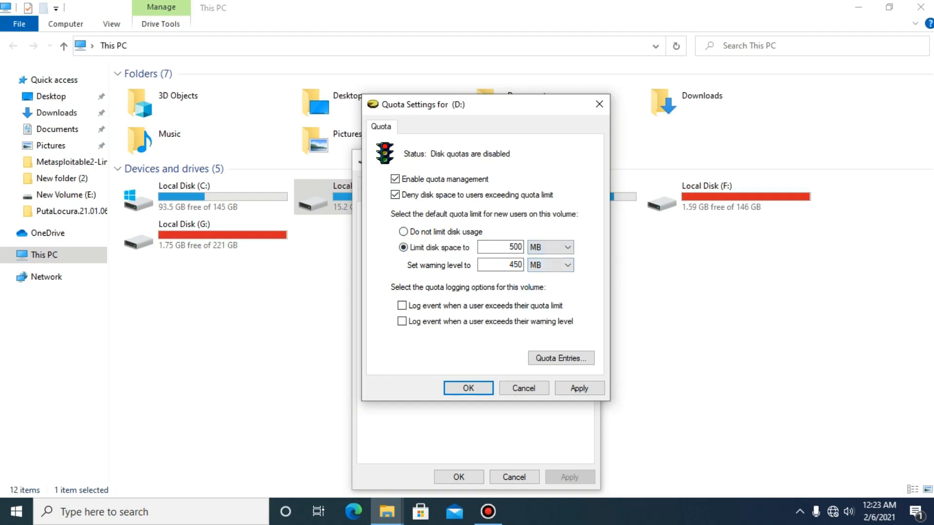
{"action": "left_click_drag", "start_coordinate": [508, 247], "coordinate": [523, 247]}
{"action": "left_click", "coordinate": [510, 247]}
{"action": "left_click_drag", "start_coordinate": [509, 247], "coordinate": [522, 247]}
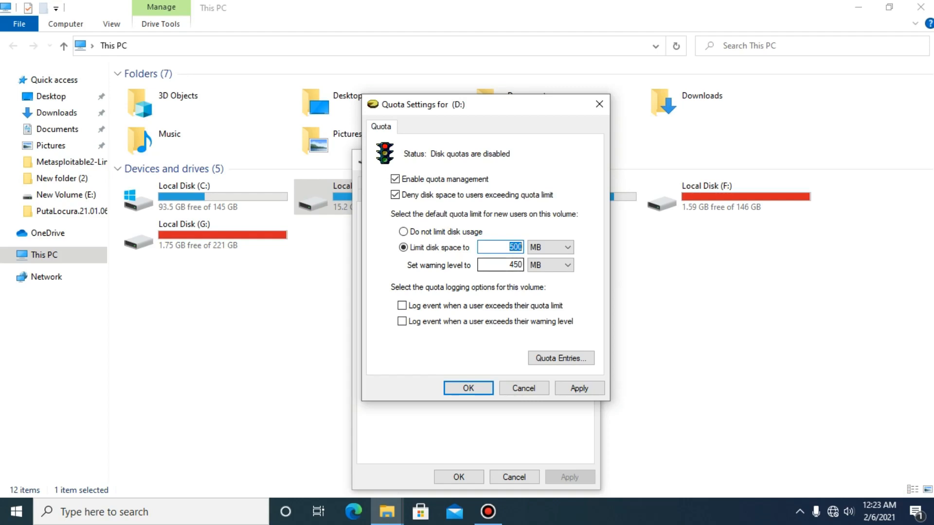
{"action": "key", "text": "Tab"}
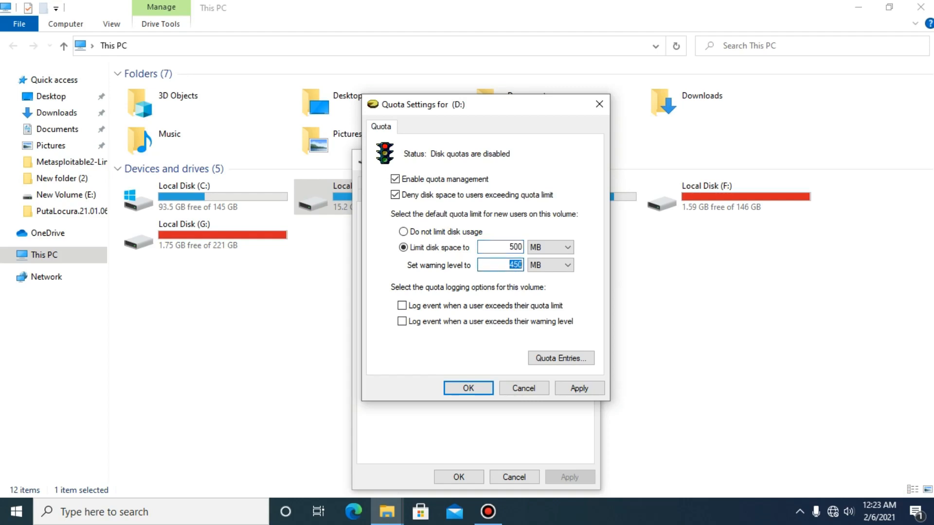
{"action": "key", "text": "shift+Tab"}
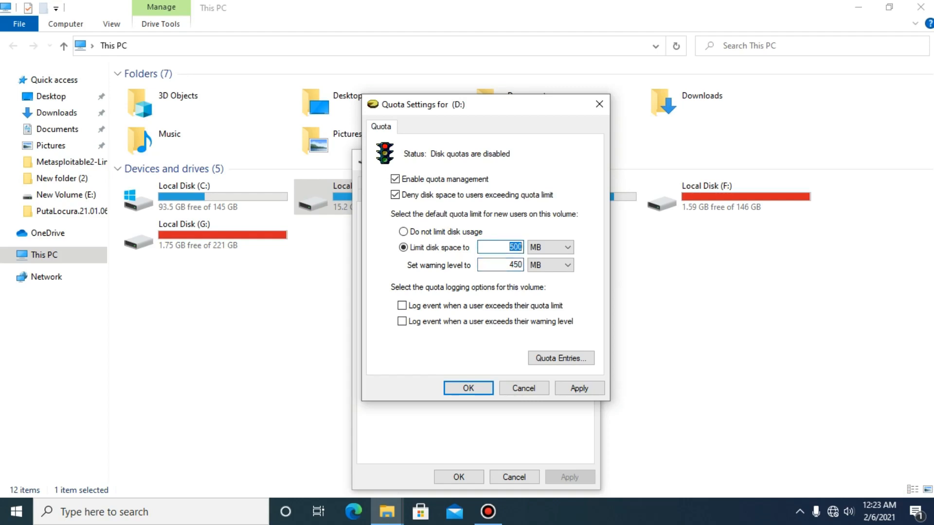
{"action": "key", "text": "Tab"}
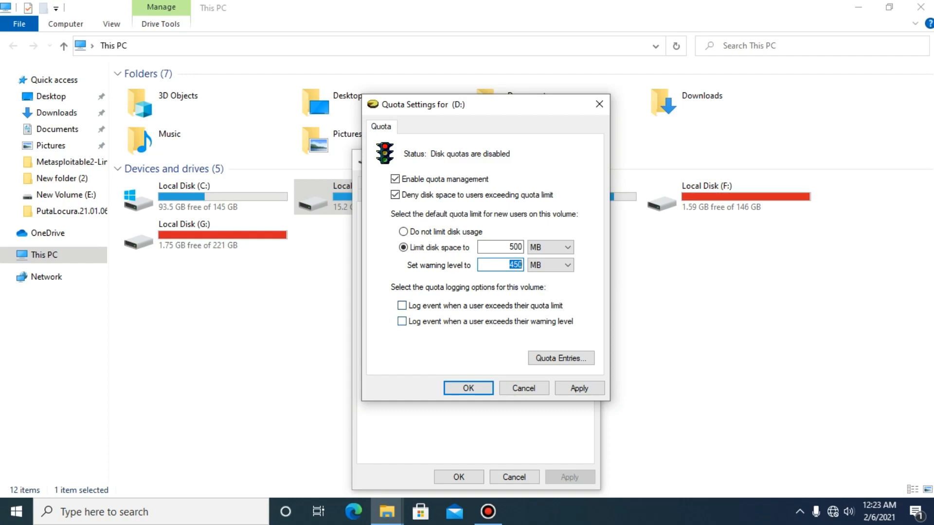
Review the quota entries for drive D with the Status column widened, and close the list
{"action": "left_click", "coordinate": [561, 358]}
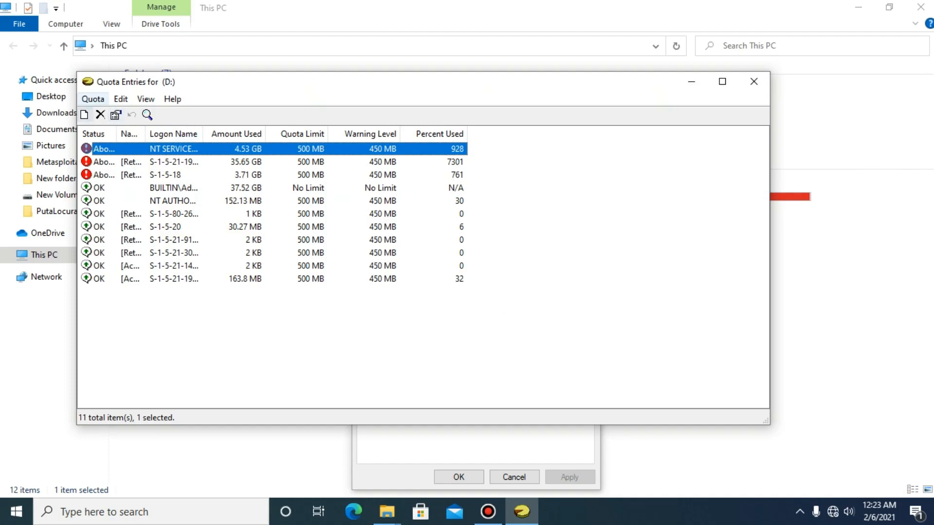
{"action": "left_click_drag", "start_coordinate": [116, 134], "coordinate": [149, 133]}
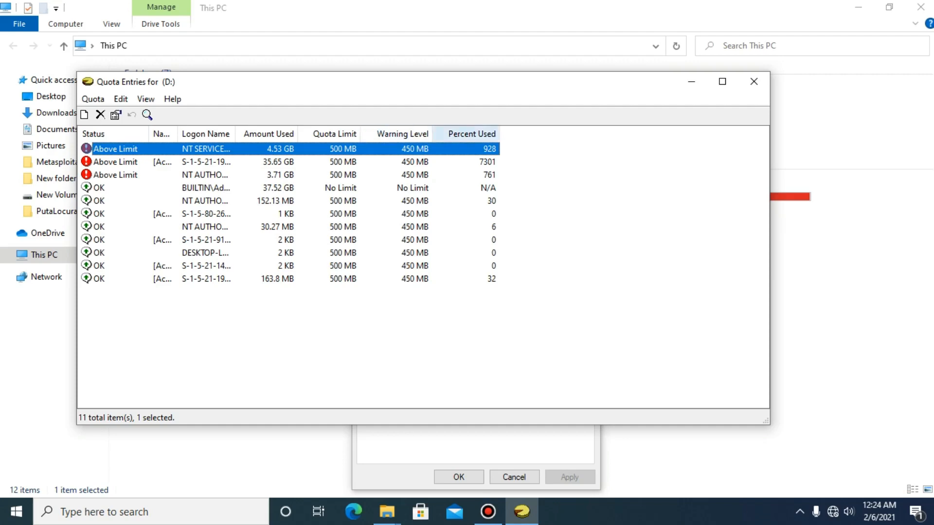
{"action": "left_click", "coordinate": [754, 81]}
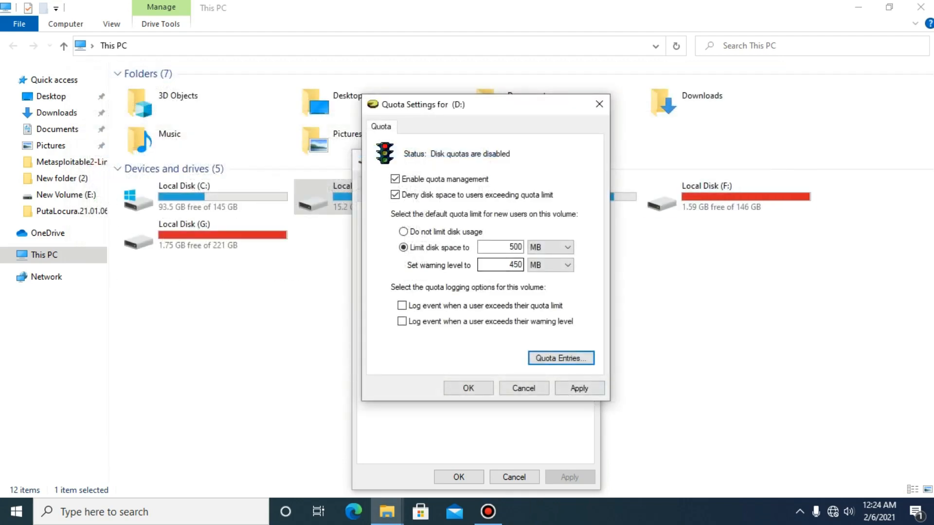
Keep the limit unit at MB, apply the quota settings, confirm enabling the quota system, and close the drive's properties
{"action": "left_click", "coordinate": [550, 247]}
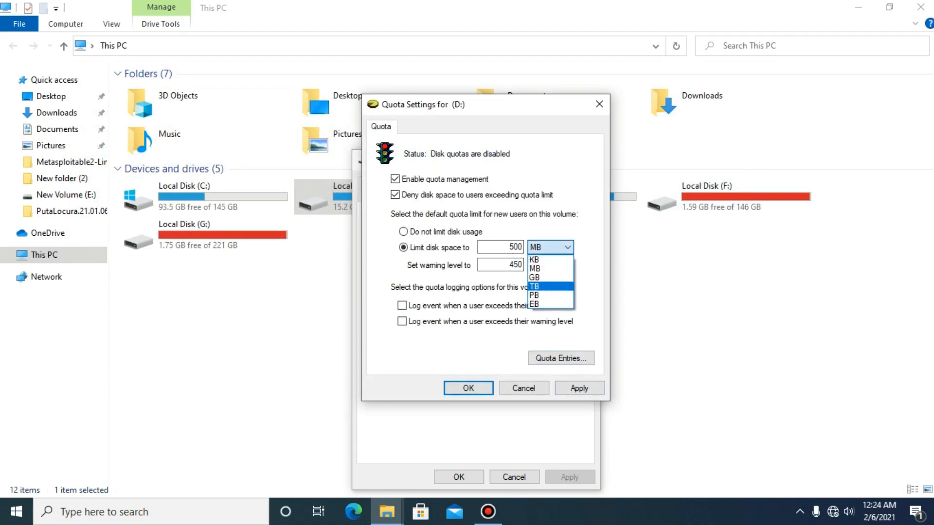
{"action": "left_click", "coordinate": [550, 268]}
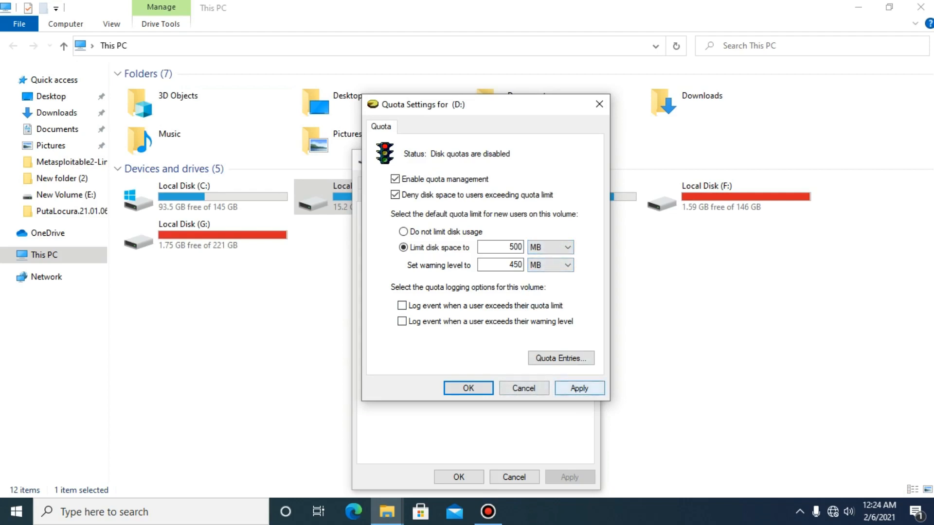
{"action": "double_click", "coordinate": [514, 265]}
{"action": "left_click", "coordinate": [579, 388]}
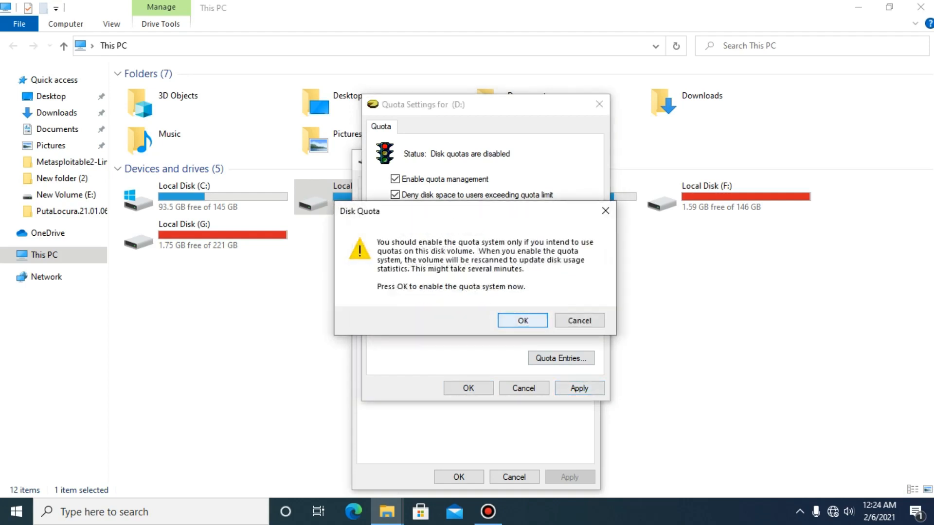
{"action": "left_click", "coordinate": [522, 319]}
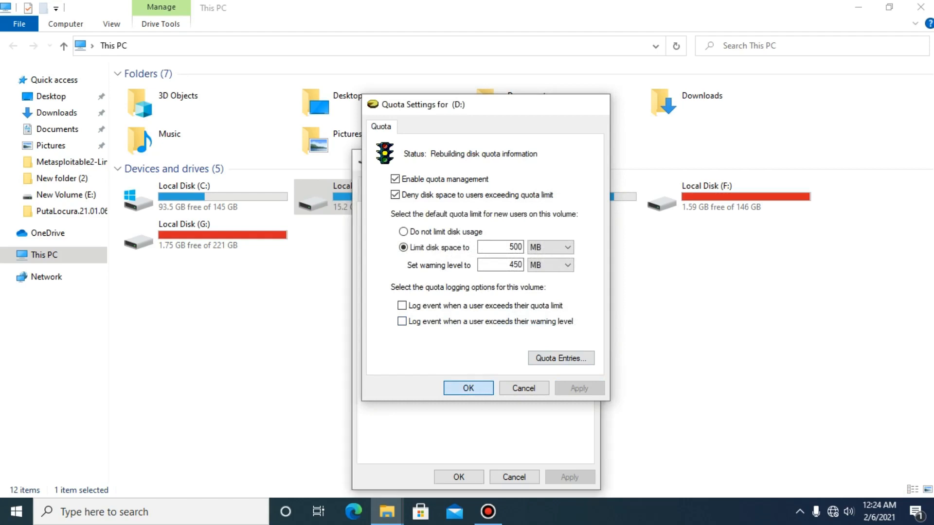
{"action": "left_click", "coordinate": [468, 388]}
{"action": "left_click", "coordinate": [458, 477]}
{"action": "left_click", "coordinate": [476, 398]}
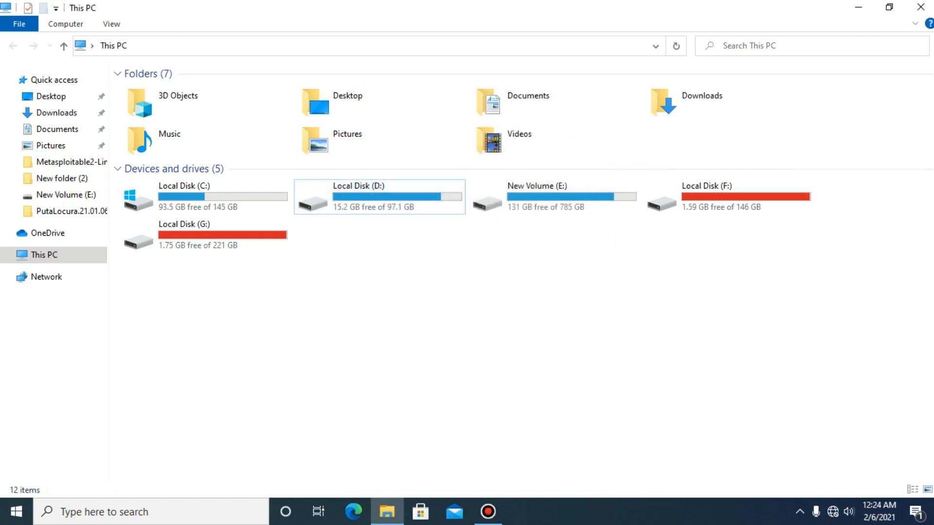
Refresh This PC to check the capacity of Local Disk (D:), view the drive's contents, and return to the drive list
{"action": "right_click", "coordinate": [418, 300]}
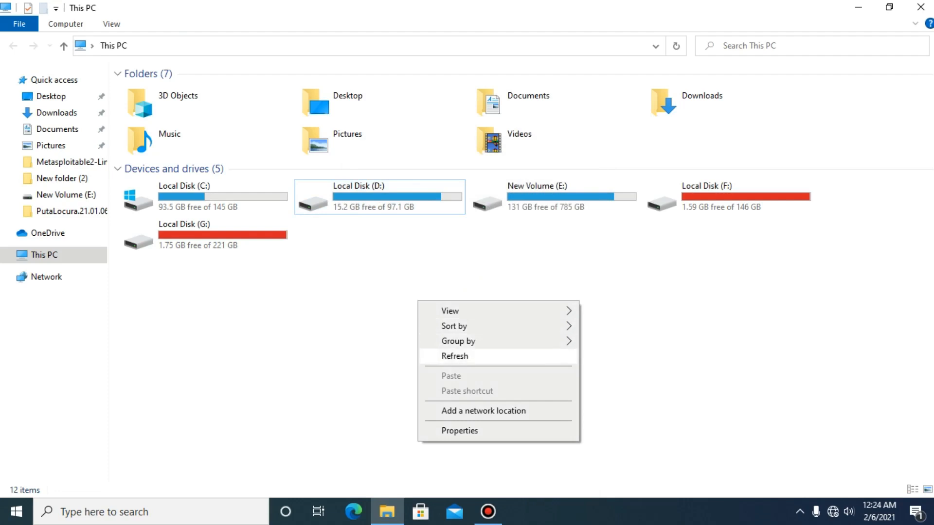
{"action": "left_click", "coordinate": [455, 356]}
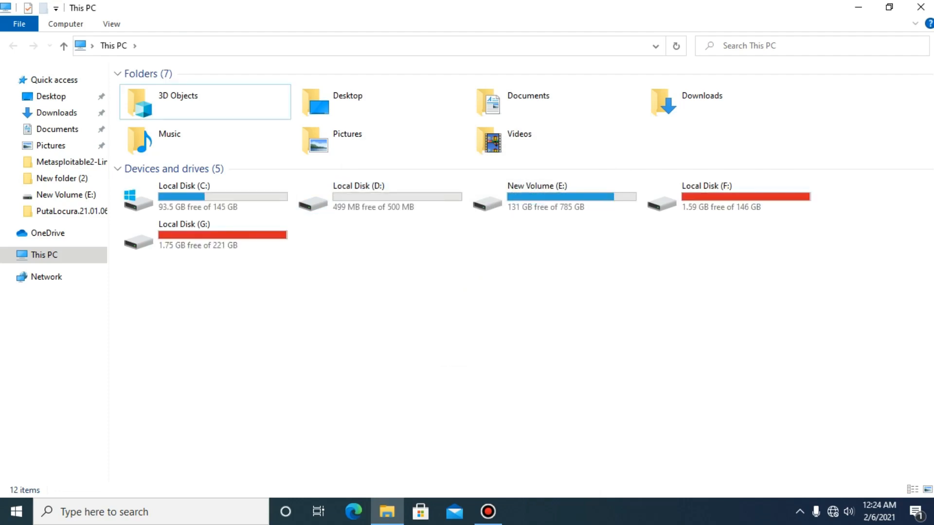
{"action": "left_click", "coordinate": [379, 197]}
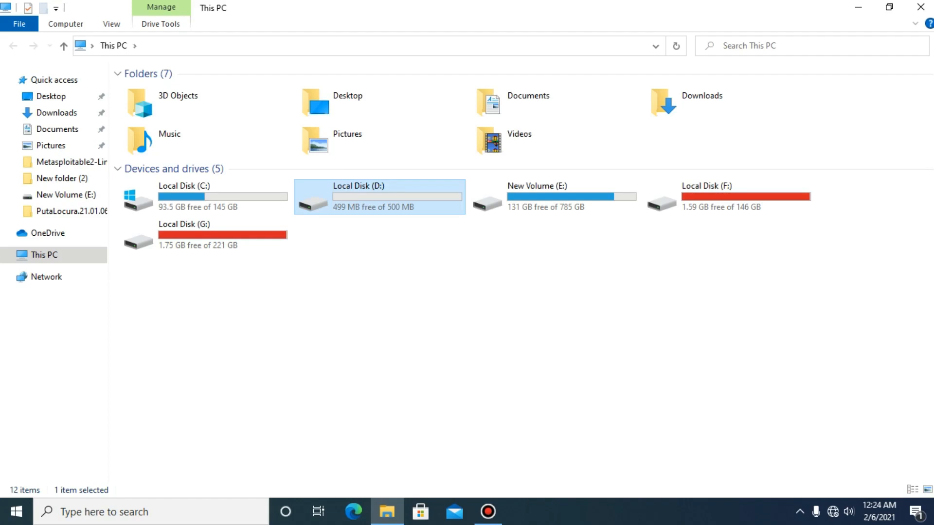
{"action": "key", "text": "Return"}
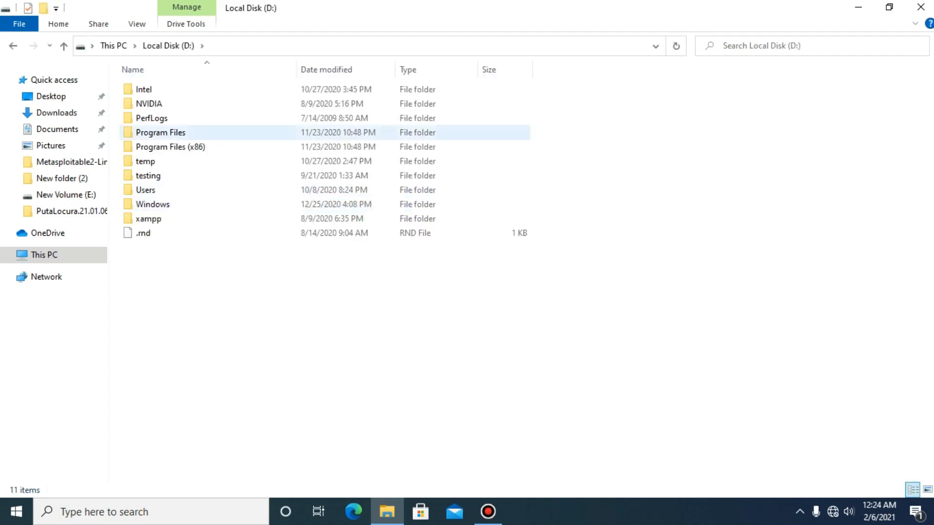
{"action": "key", "text": "alt+Left"}
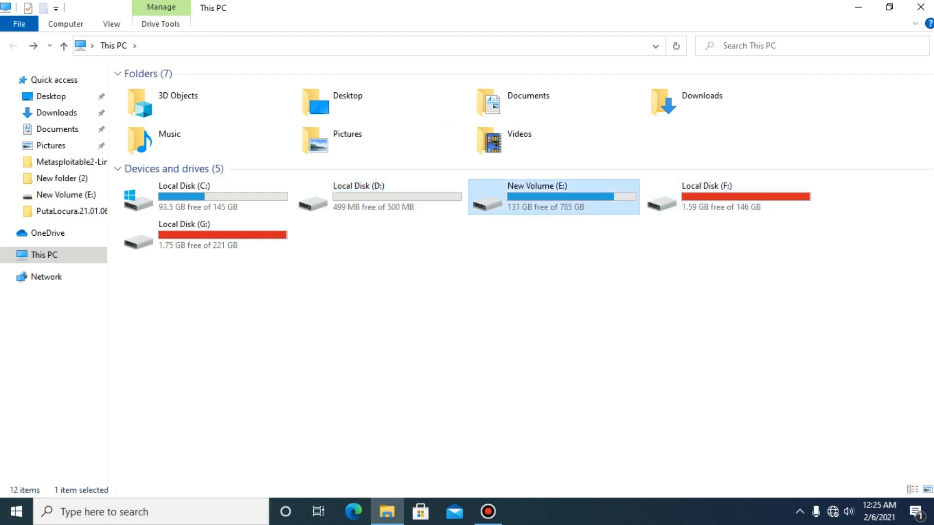
Examine the windows 10 folder inside "windows 10 virtual machine" on New Volume (E:), and return to the drive's root
{"action": "double_click", "coordinate": [544, 197]}
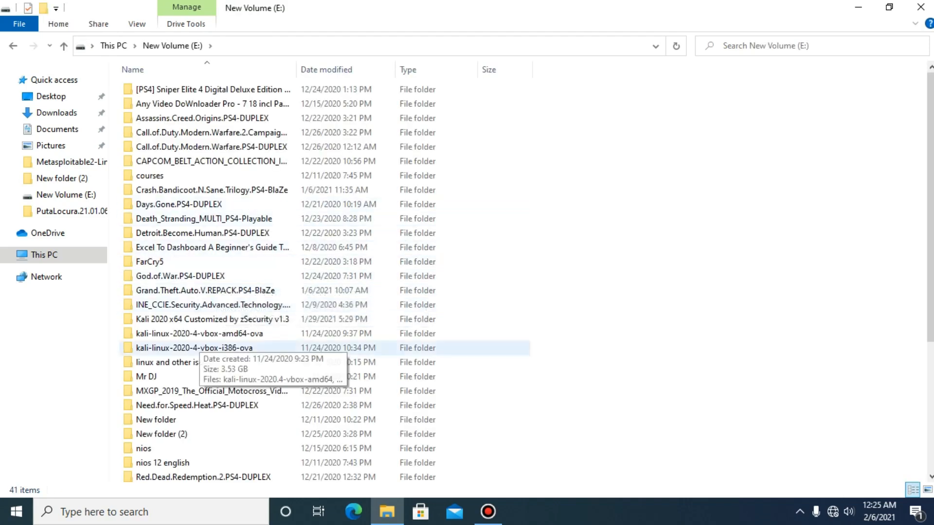
{"action": "scroll", "coordinate": [214, 350], "scroll_direction": "down", "scroll_amount": 5}
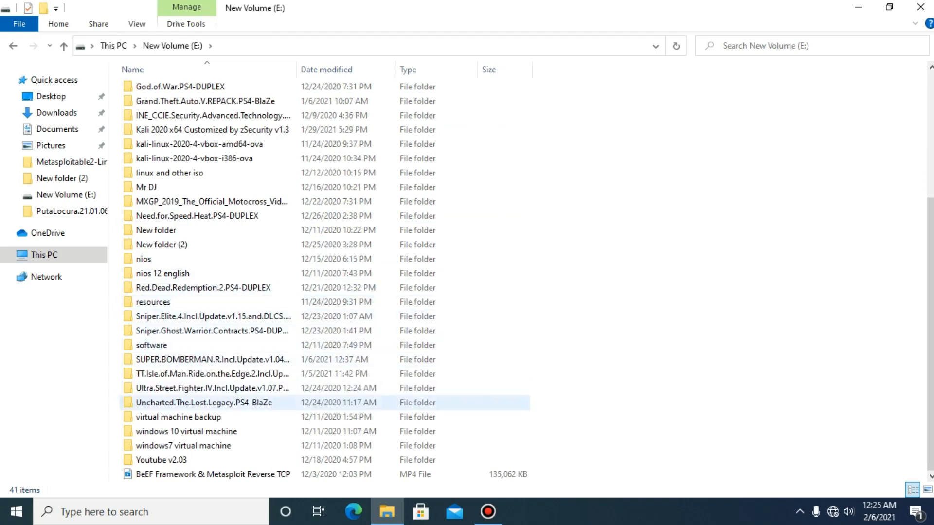
{"action": "double_click", "coordinate": [185, 432]}
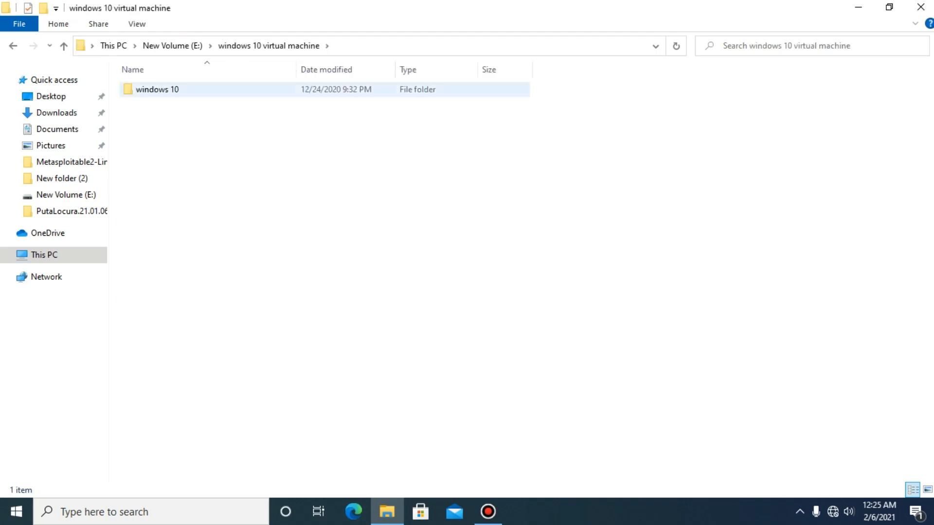
{"action": "double_click", "coordinate": [157, 89]}
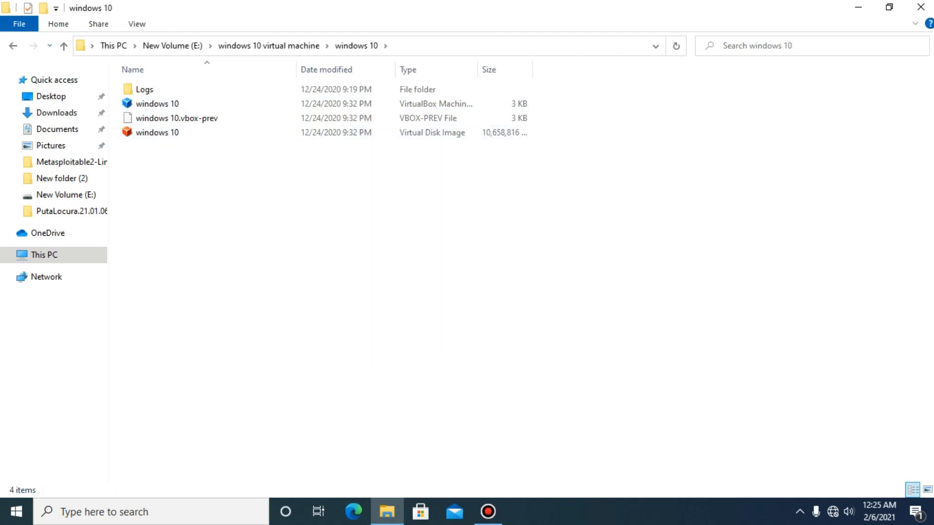
{"action": "left_click", "coordinate": [13, 46]}
{"action": "left_click", "coordinate": [13, 46]}
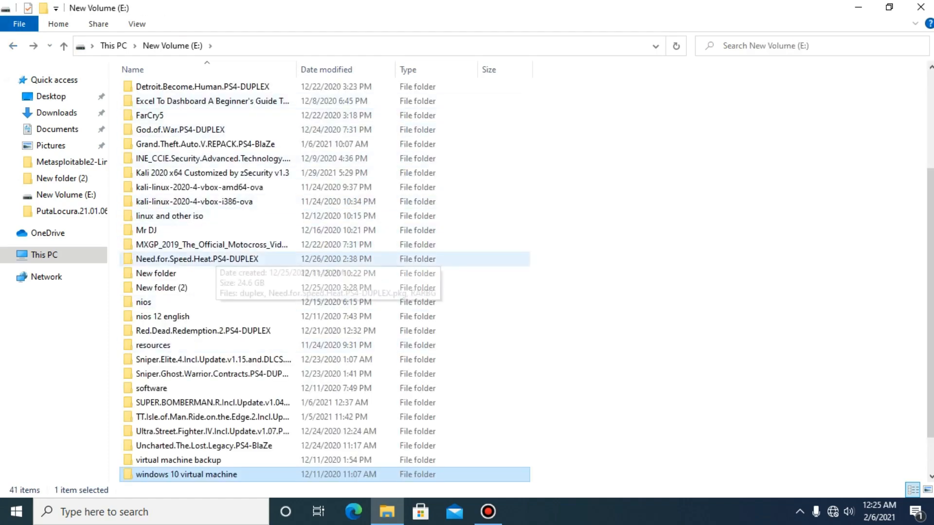
Browse the MicroSoft Office 2007 folder inside the software folder on New Volume (E:), and check its size in its properties
{"action": "scroll", "coordinate": [185, 419], "scroll_direction": "down", "scroll_amount": 1}
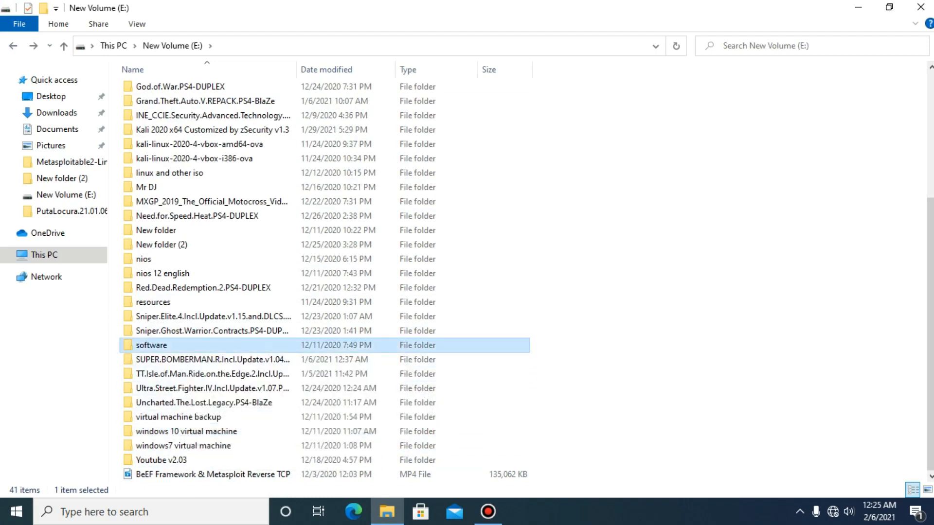
{"action": "double_click", "coordinate": [156, 345]}
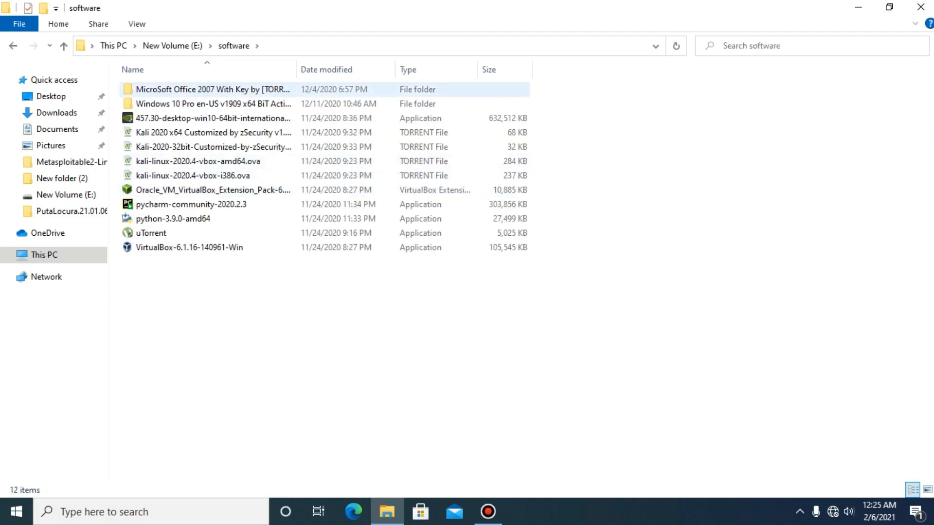
{"action": "double_click", "coordinate": [222, 89]}
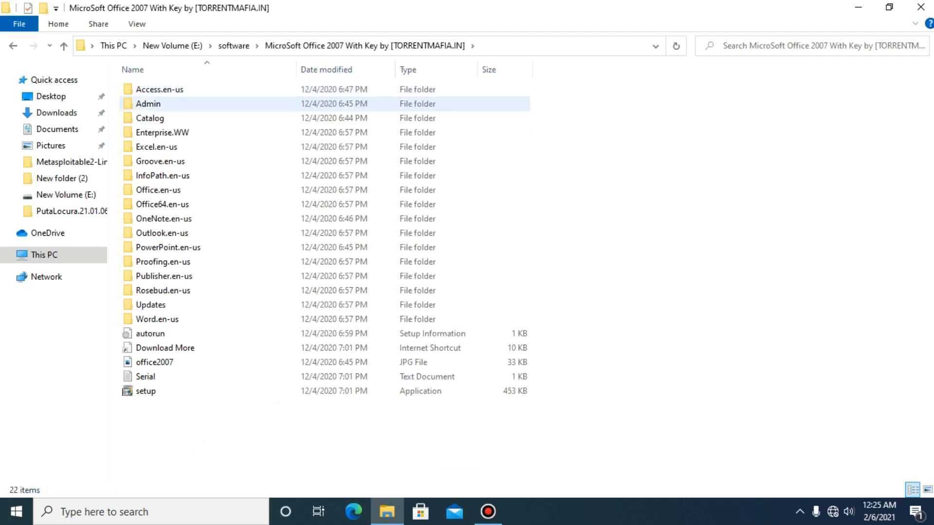
{"action": "key", "text": "alt+Left"}
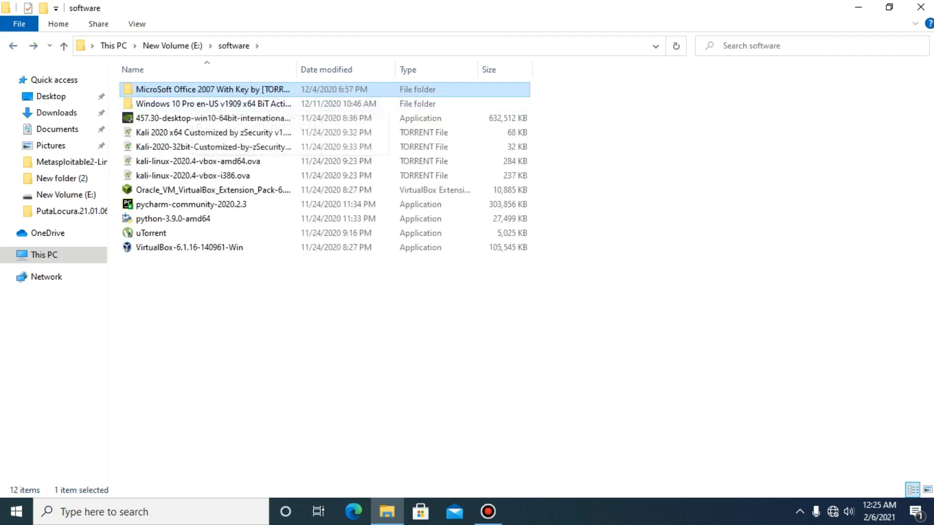
{"action": "right_click", "coordinate": [194, 93]}
{"action": "left_click", "coordinate": [233, 396]}
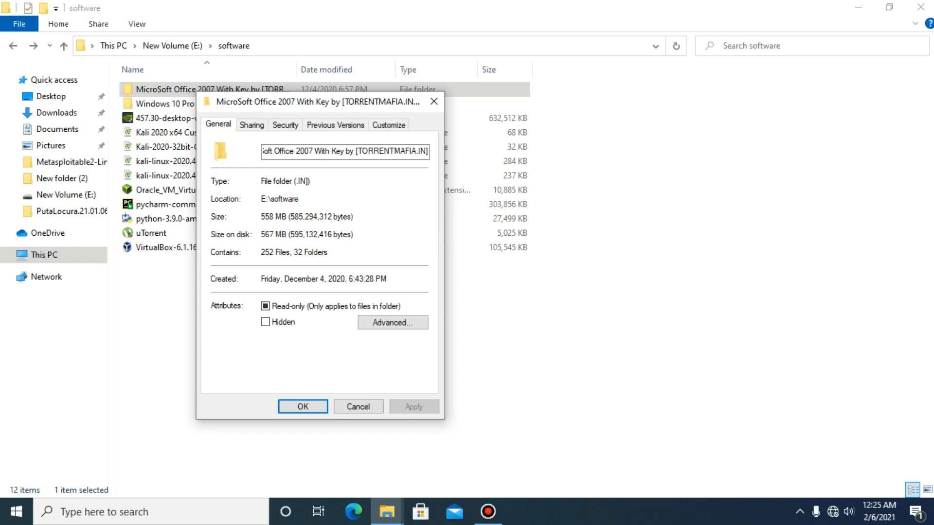
{"action": "key", "text": "Return"}
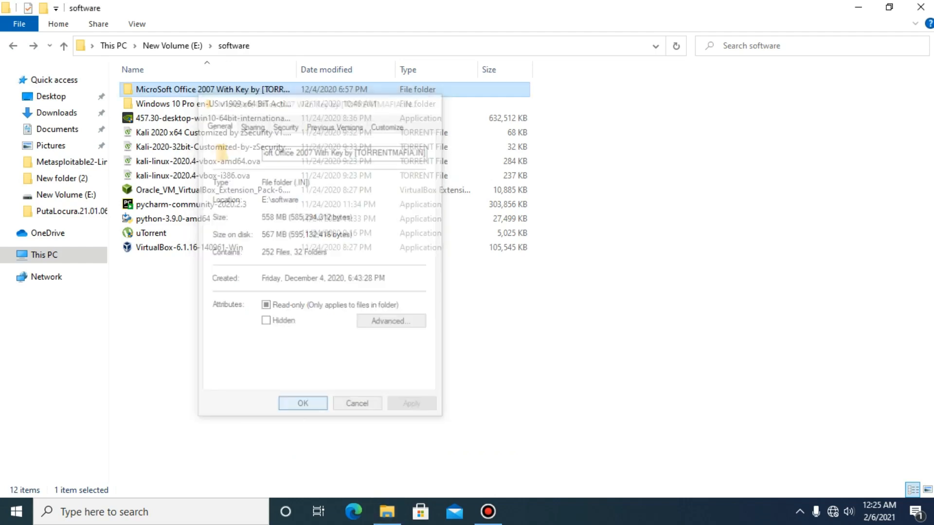
Try to copy the MicroSoft Office 2007 folder from E:\software to the root of Local Disk (D:), and cancel the copying
{"action": "right_click", "coordinate": [180, 92]}
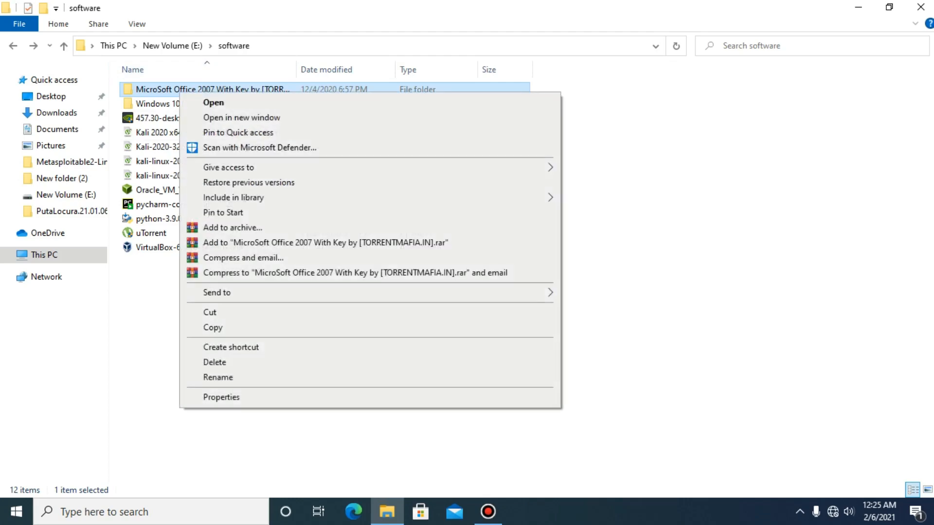
{"action": "left_click", "coordinate": [212, 328]}
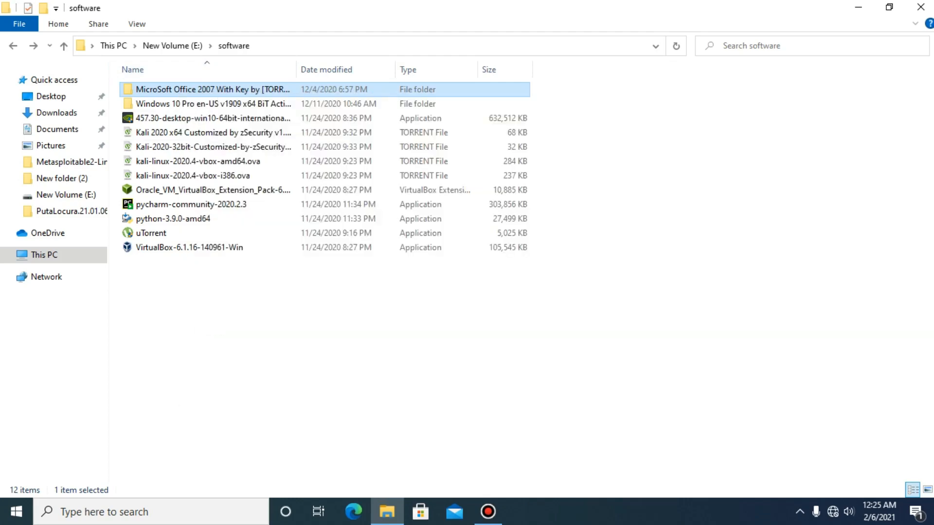
{"action": "left_click", "coordinate": [921, 6]}
{"action": "double_click", "coordinate": [25, 95]}
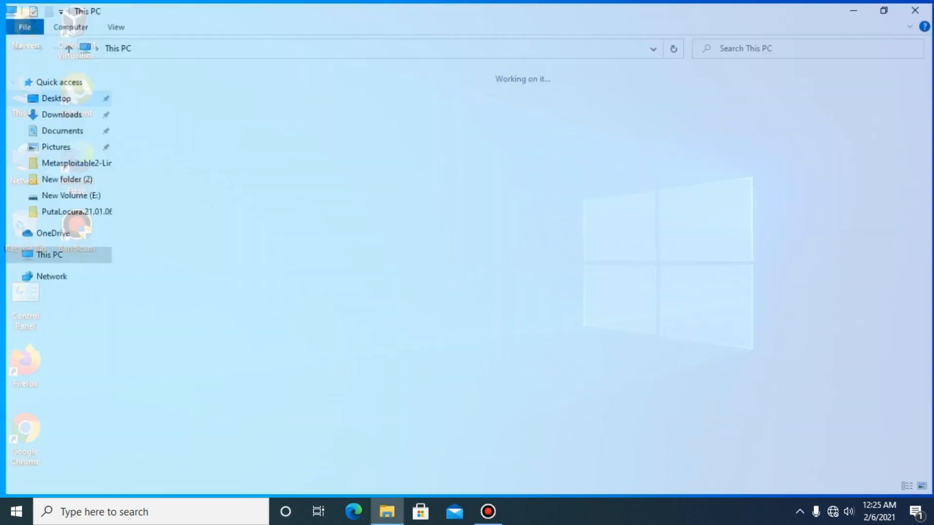
{"action": "double_click", "coordinate": [370, 197]}
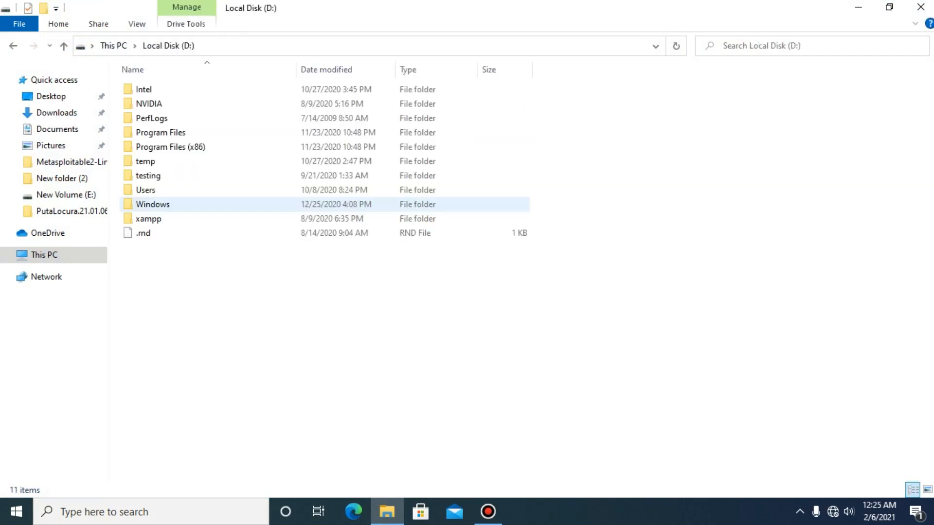
{"action": "right_click", "coordinate": [426, 298]}
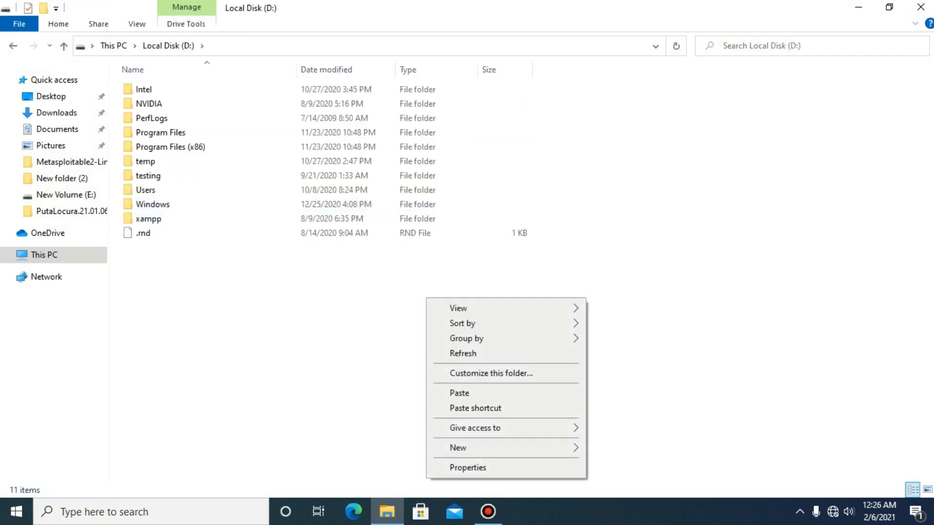
{"action": "left_click", "coordinate": [459, 393]}
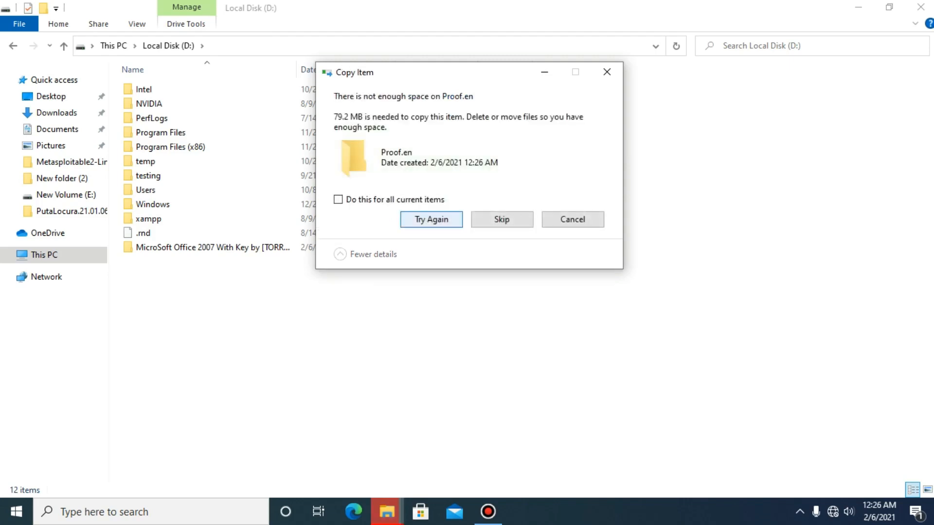
{"action": "left_click", "coordinate": [338, 199]}
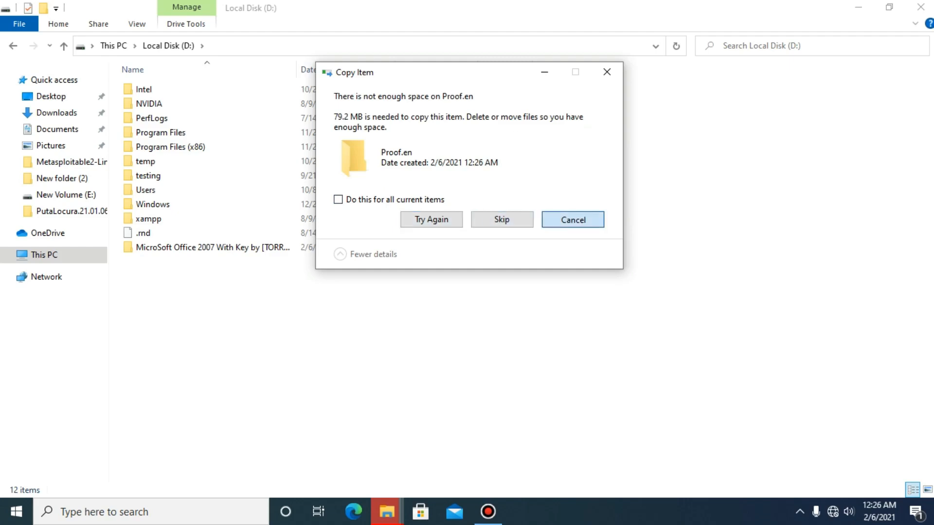
{"action": "left_click", "coordinate": [572, 219]}
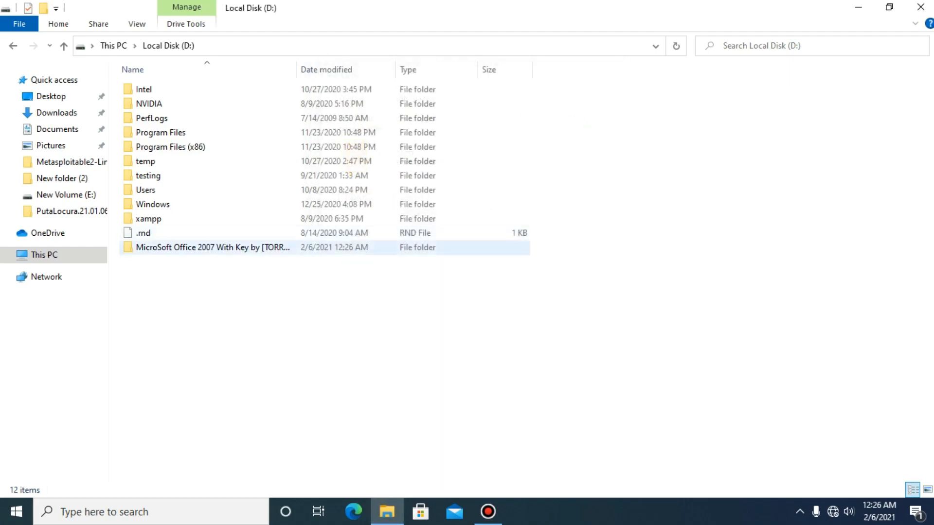
Check the size of the partially copied MicroSoft Office 2007 folder on drive D, and close its properties
{"action": "right_click", "coordinate": [179, 249]}
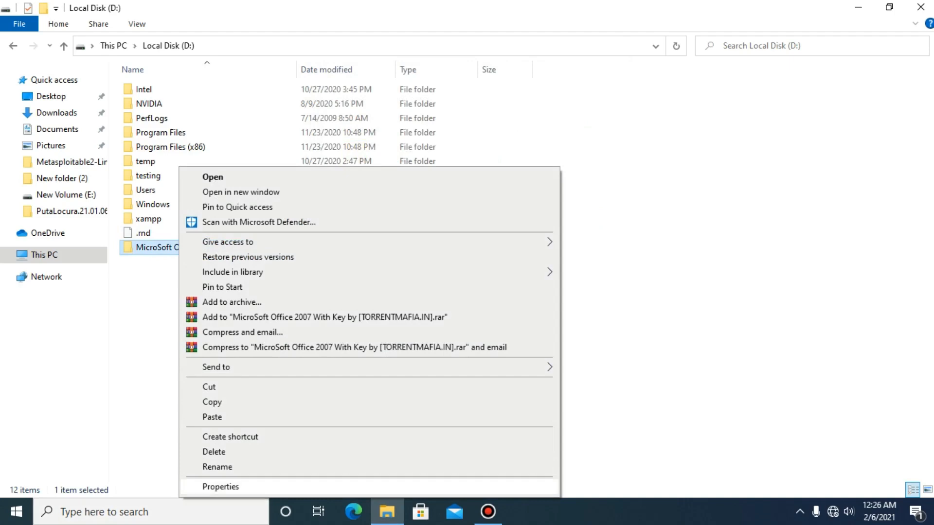
{"action": "left_click", "coordinate": [220, 486]}
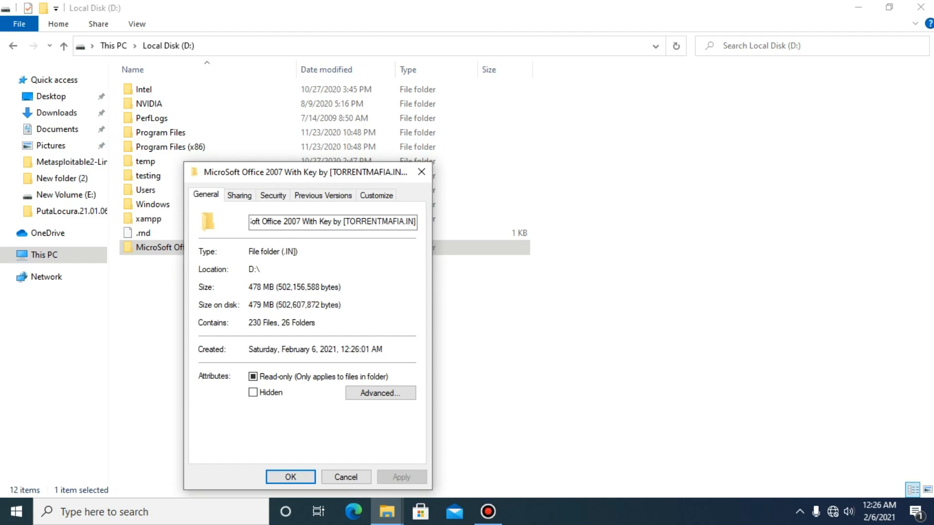
{"action": "left_click", "coordinate": [346, 477]}
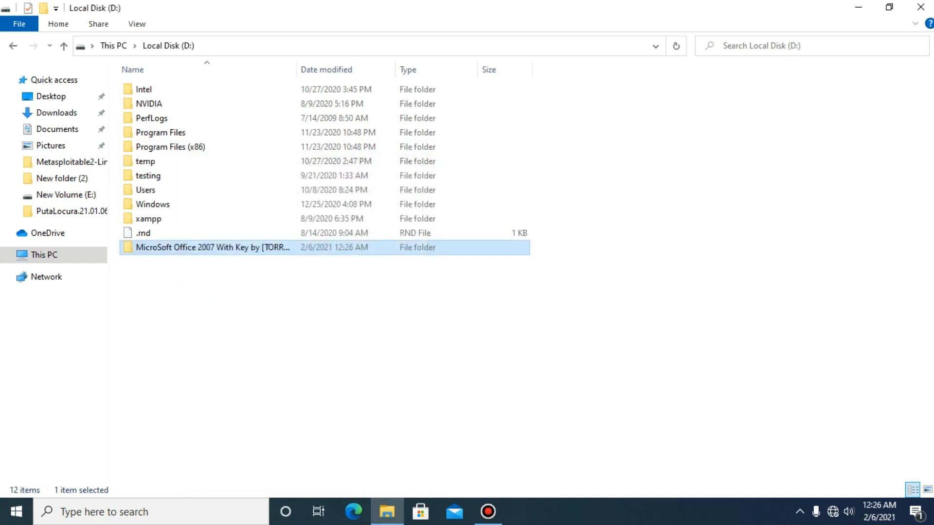
Permanently delete the copied MicroSoft Office 2007 folder from drive D, and refresh This PC
{"action": "key", "text": "shift+Delete"}
{"action": "key", "text": "Return"}
{"action": "key", "text": "alt+Left"}
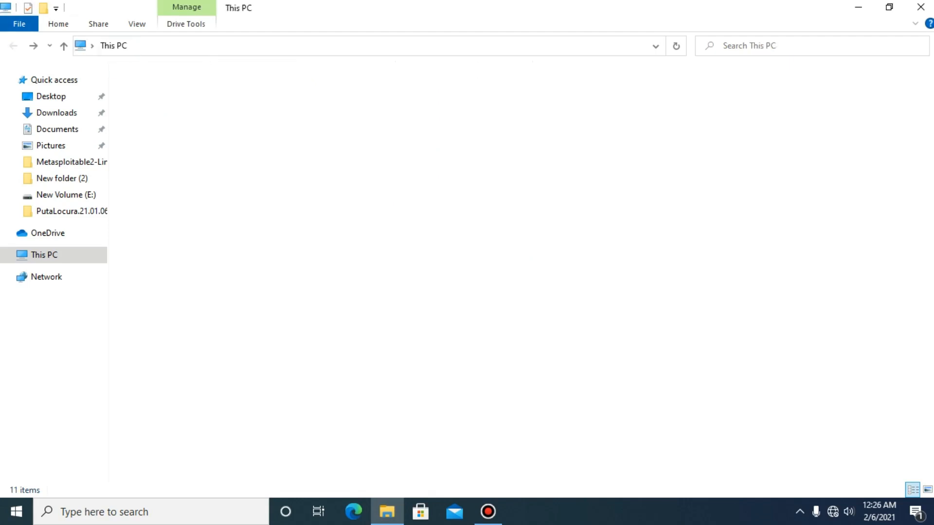
{"action": "right_click", "coordinate": [441, 262]}
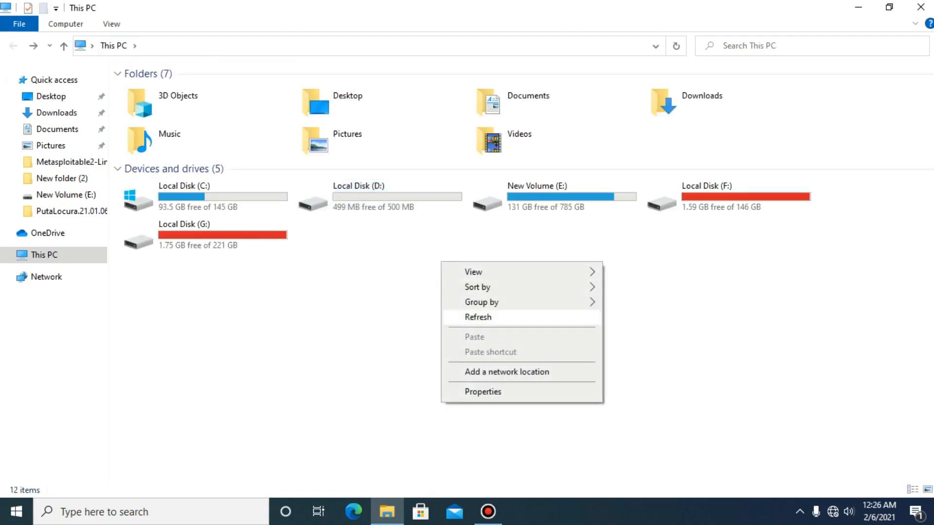
{"action": "left_click", "coordinate": [474, 317]}
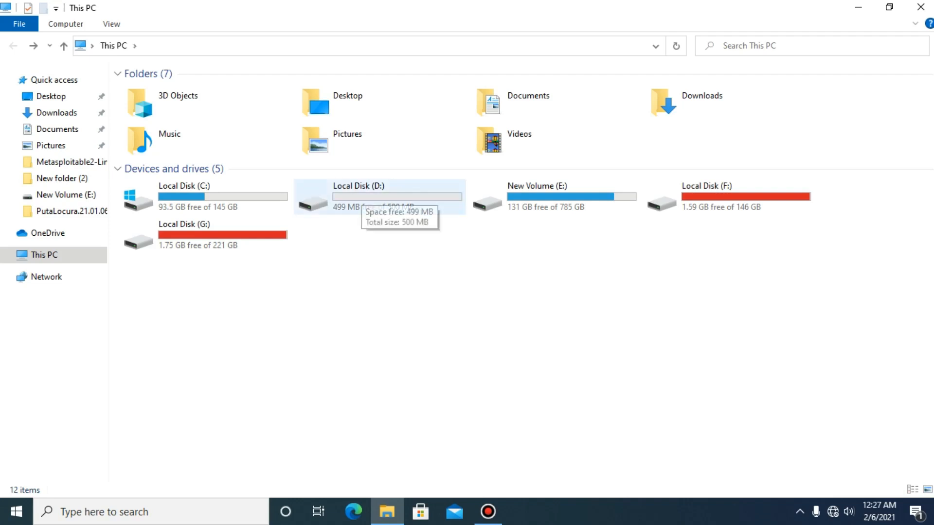
Open the quota settings of Local Disk (D:) from the drive's properties
{"action": "right_click", "coordinate": [361, 193]}
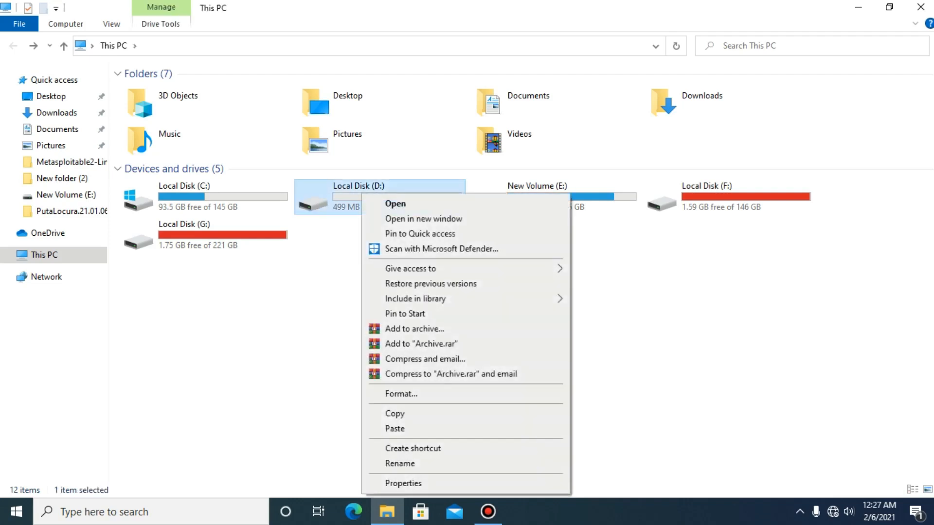
{"action": "left_click", "coordinate": [331, 272]}
{"action": "left_click", "coordinate": [360, 199]}
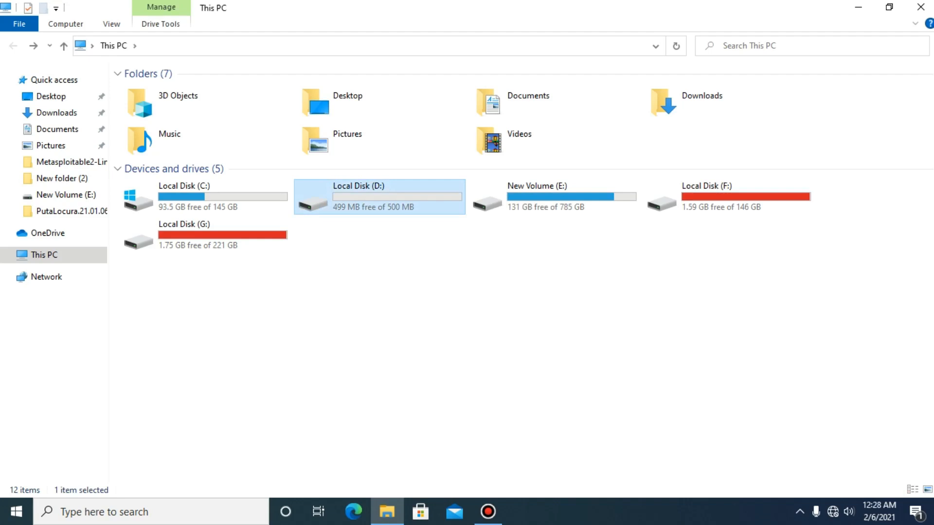
{"action": "right_click", "coordinate": [362, 195]}
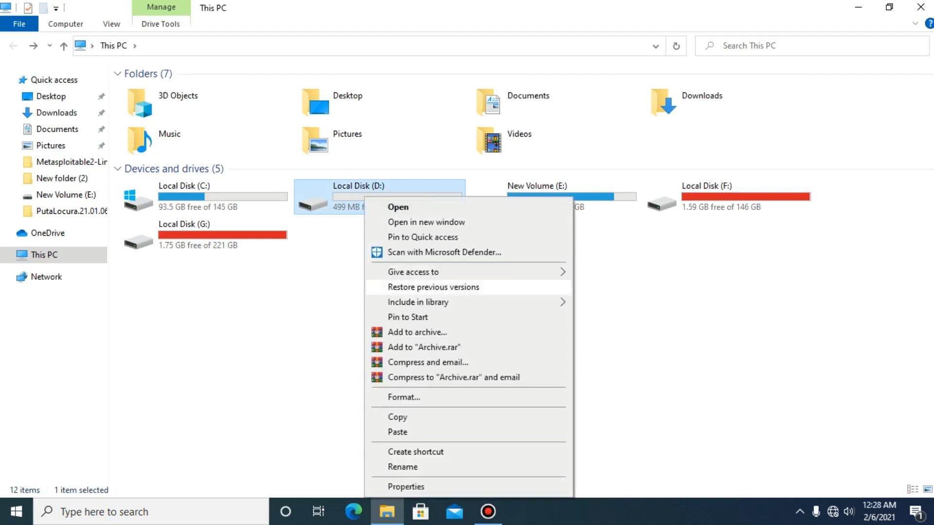
{"action": "left_click", "coordinate": [406, 487]}
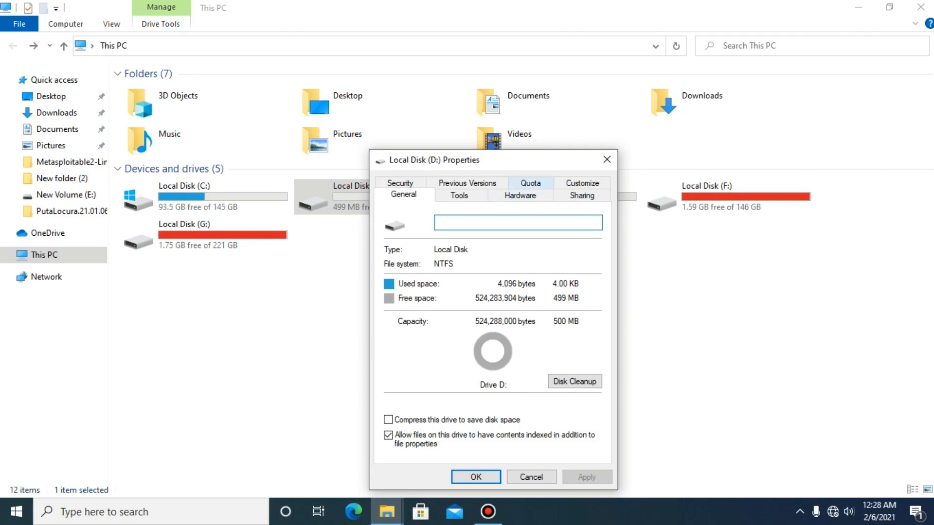
{"action": "left_click", "coordinate": [530, 183]}
{"action": "left_click", "coordinate": [448, 261]}
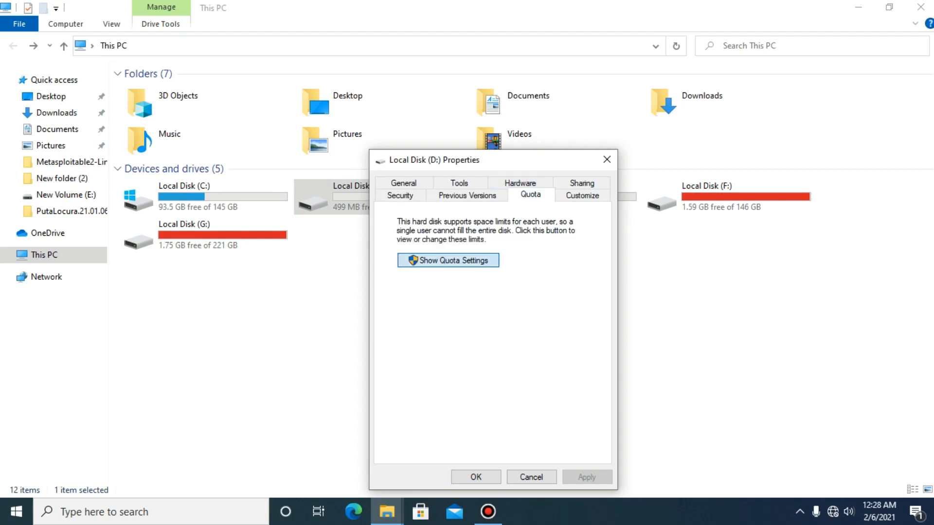
{"action": "left_click_drag", "start_coordinate": [541, 195], "coordinate": [558, 89]}
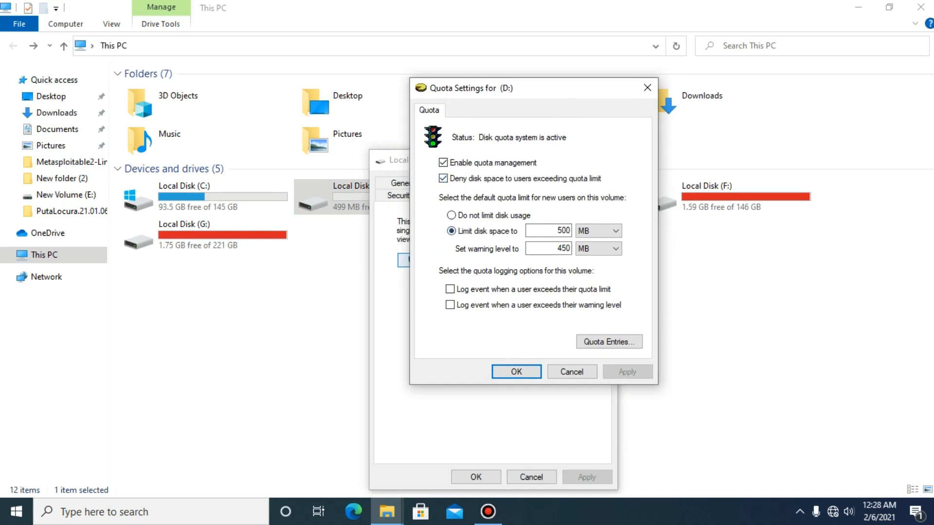
Remove the disk usage limit and the space denial, disable quota management, apply the change, and confirm disabling the quota system
{"action": "left_click", "coordinate": [452, 215]}
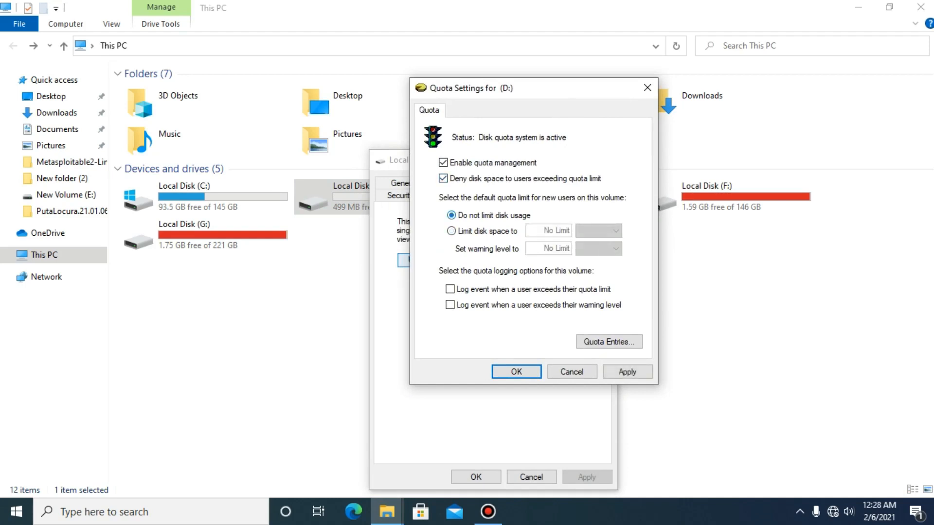
{"action": "left_click", "coordinate": [443, 178]}
{"action": "left_click", "coordinate": [443, 163]}
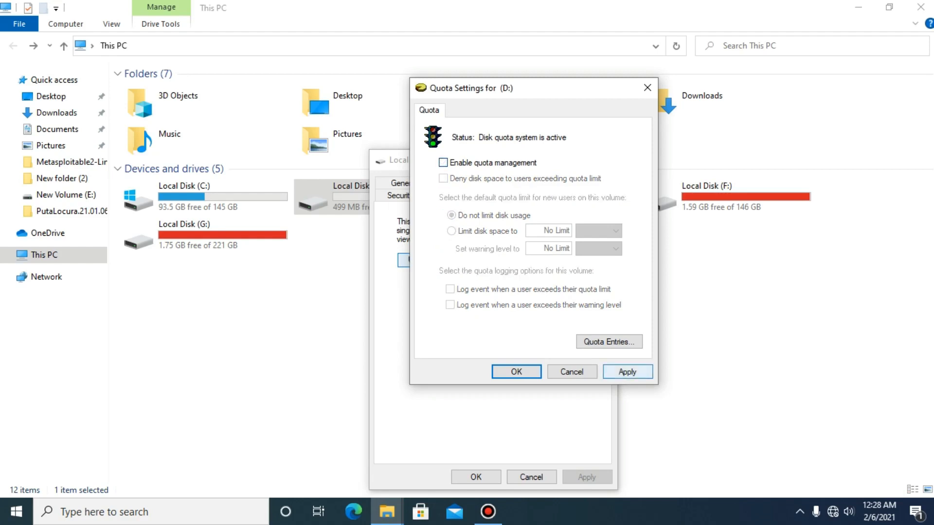
{"action": "left_click", "coordinate": [627, 371]}
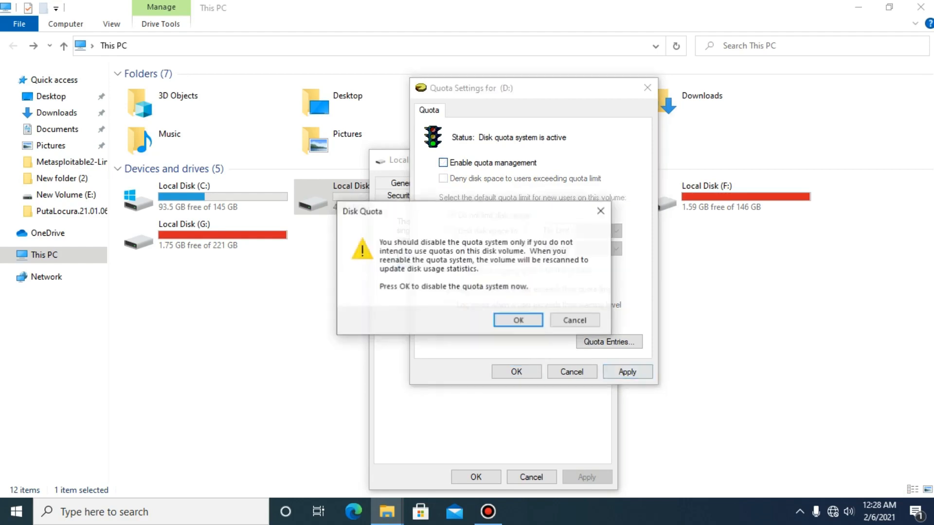
{"action": "left_click", "coordinate": [516, 319]}
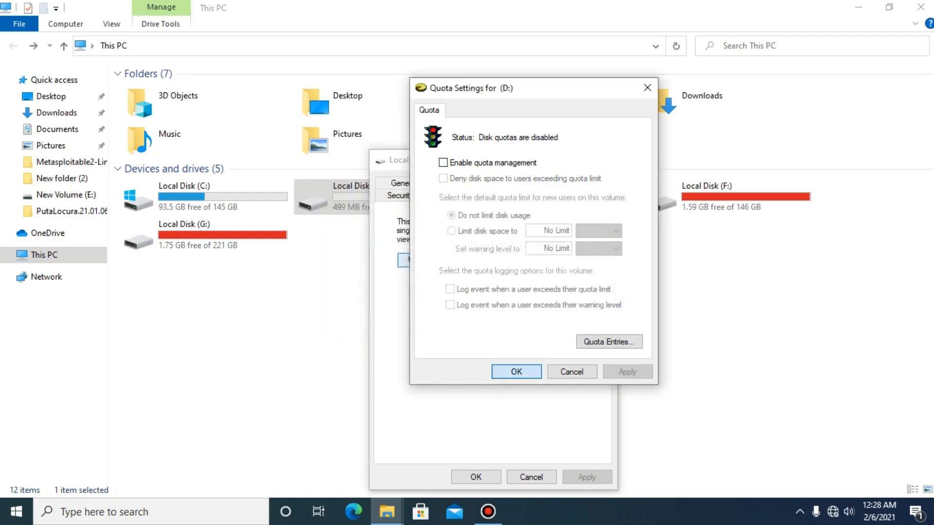
Close the quota settings and drive properties, and refresh This PC to update the capacity of Local Disk (D:)
{"action": "left_click", "coordinate": [516, 372]}
{"action": "left_click", "coordinate": [475, 477]}
{"action": "right_click", "coordinate": [430, 317]}
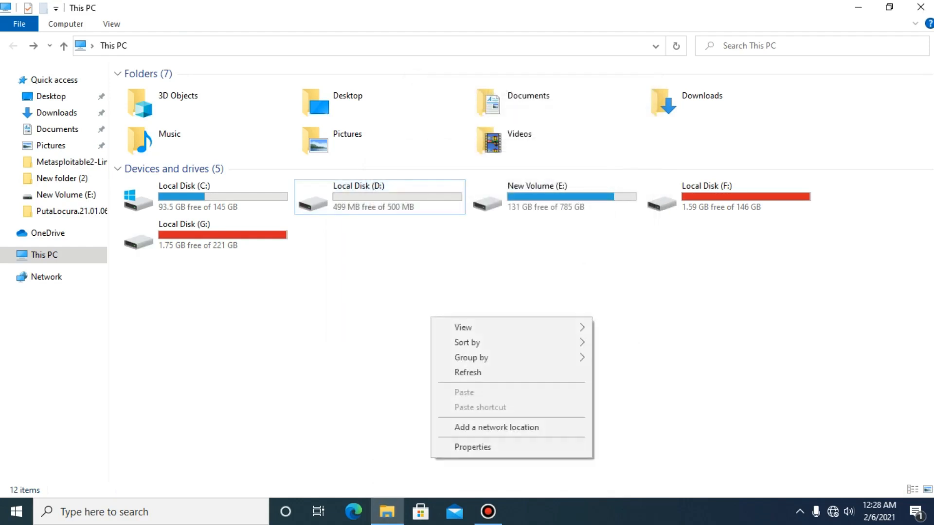
{"action": "left_click", "coordinate": [462, 371]}
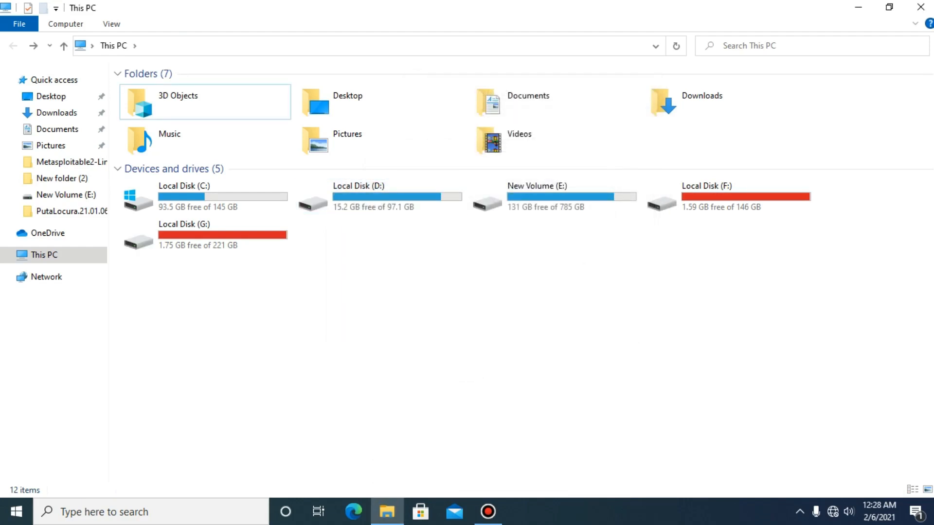